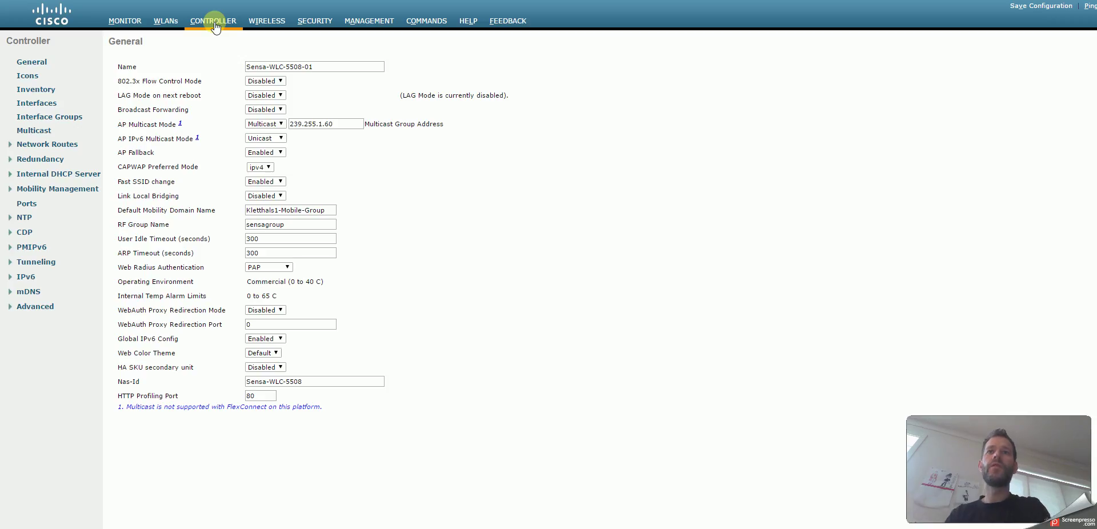
Step: Tick mDNS Policy under Controller > mDNS > General, then list the mDNS service groups
{"action": "left_click", "coordinate": [28, 291]}
{"action": "left_click", "coordinate": [33, 303]}
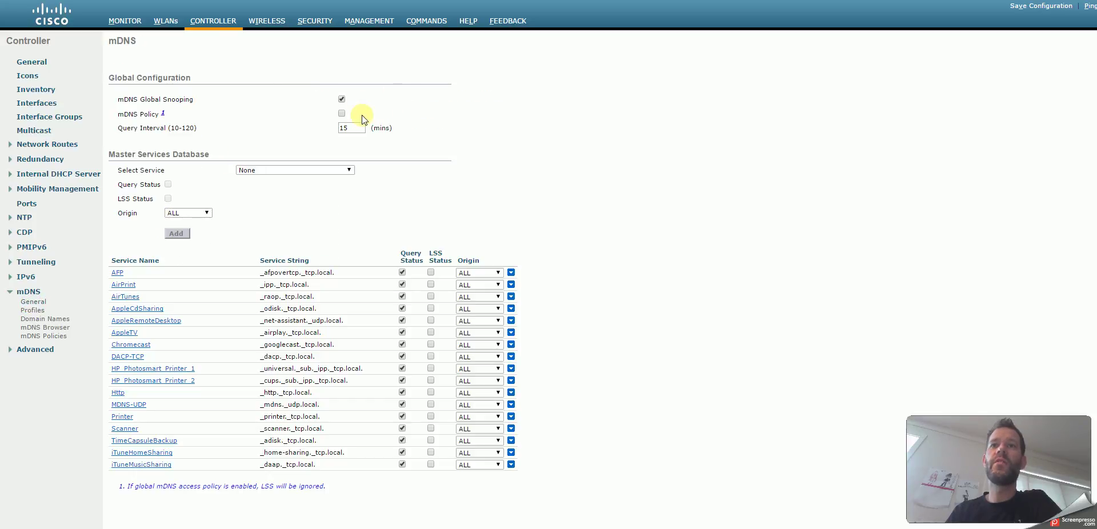
{"action": "left_click", "coordinate": [341, 114]}
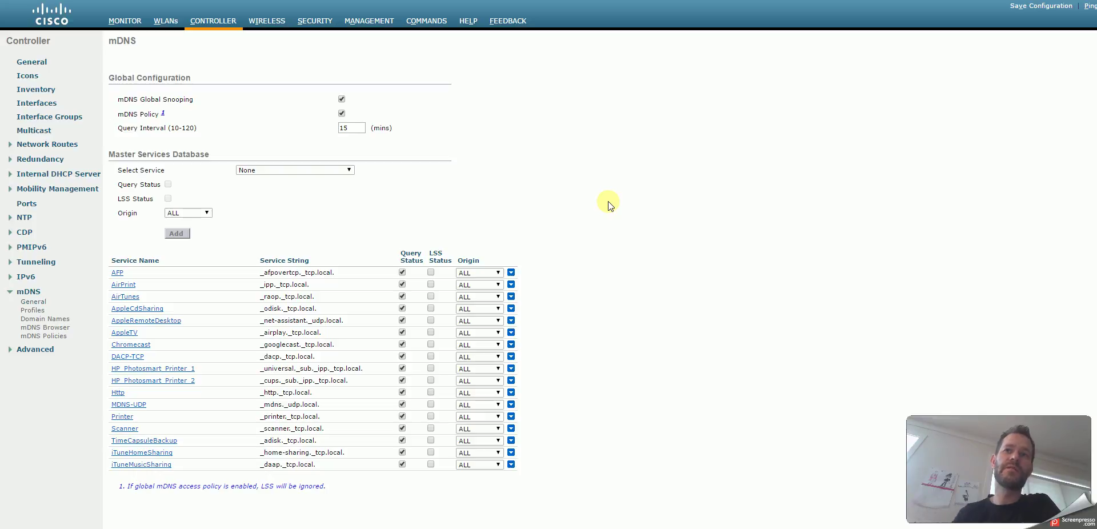
{"action": "left_click", "coordinate": [55, 337]}
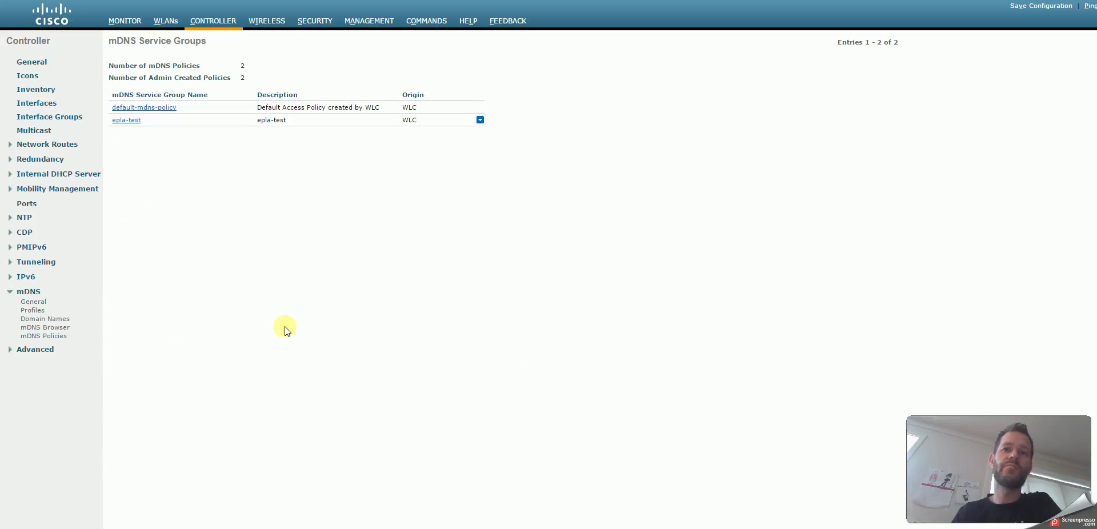
{"action": "left_click", "coordinate": [33, 302]}
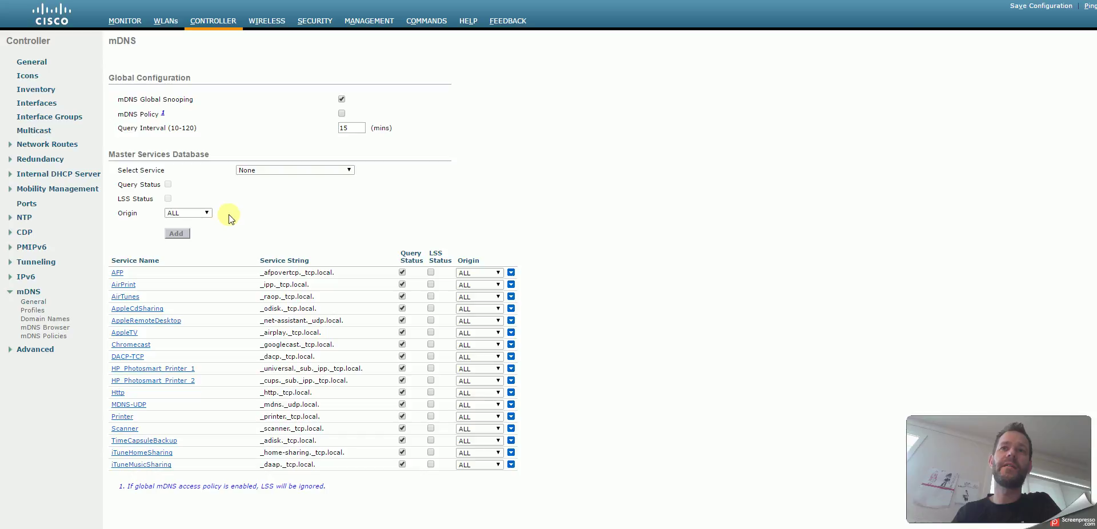
{"action": "left_click", "coordinate": [341, 114]}
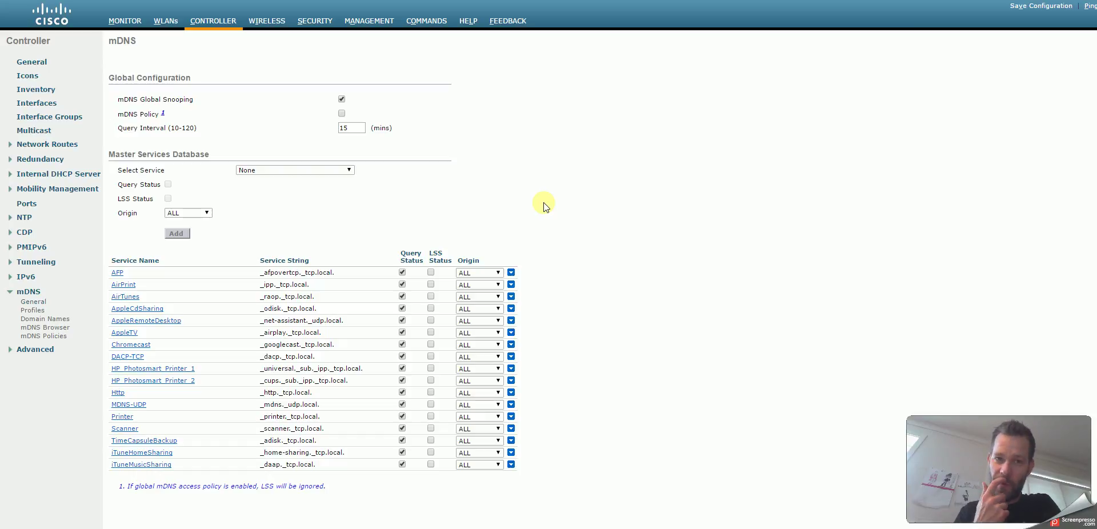
{"action": "left_click", "coordinate": [342, 115]}
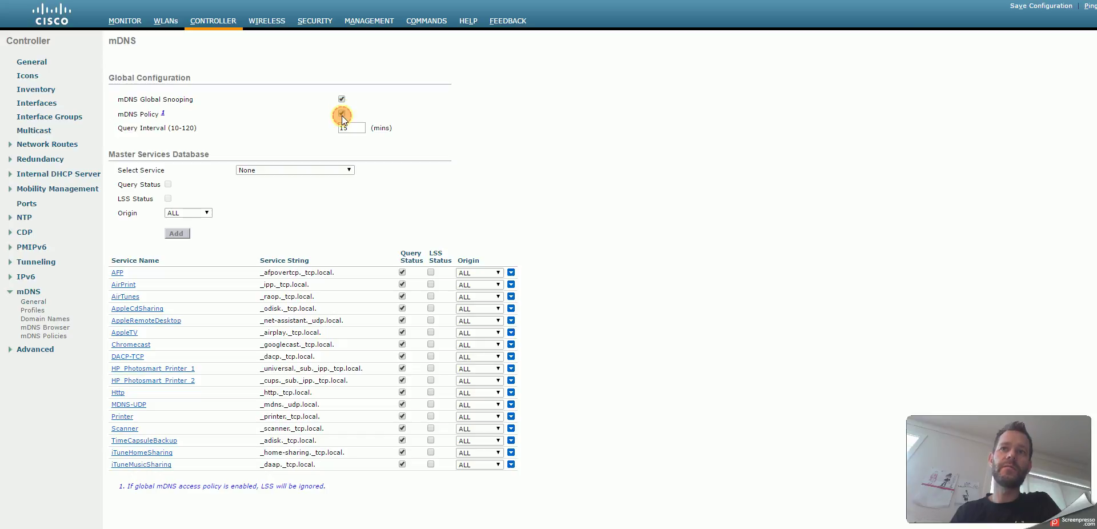
{"action": "left_click", "coordinate": [51, 336]}
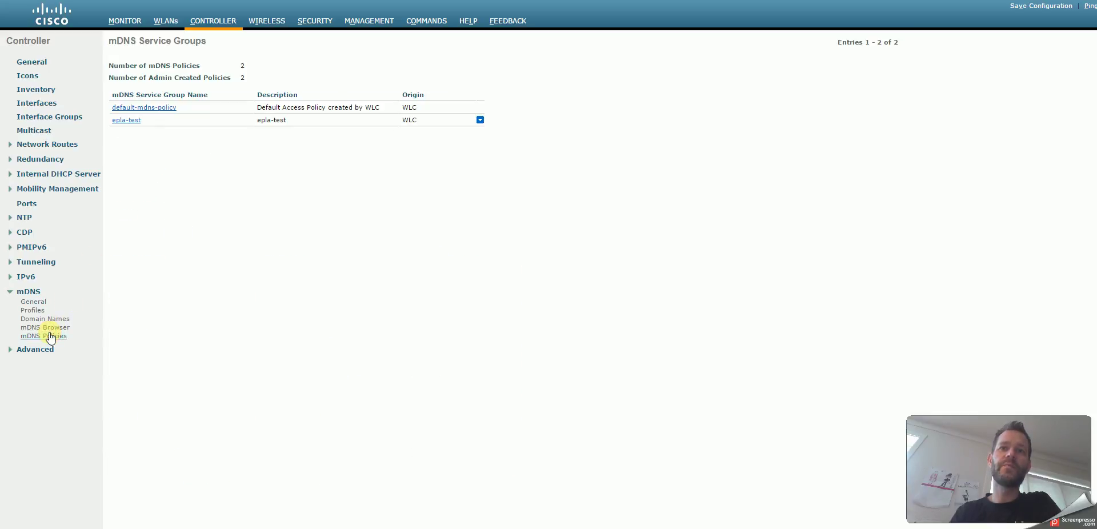
Step: Review epla-test's appleTV-test instance in AP Group airserver and its radius-users role name
{"action": "left_click", "coordinate": [123, 121]}
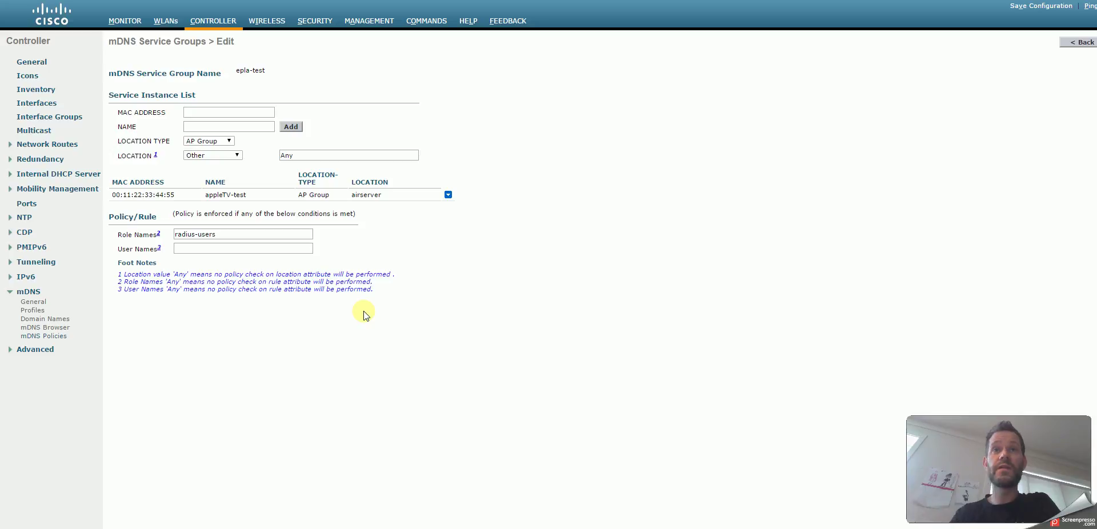
{"action": "left_click", "coordinate": [229, 112]}
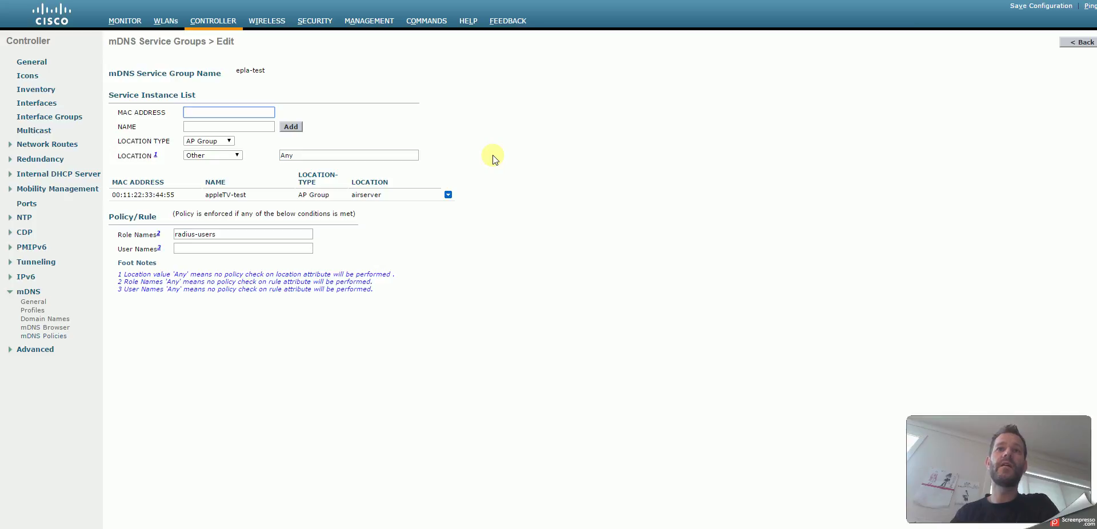
{"action": "triple_click", "coordinate": [169, 196]}
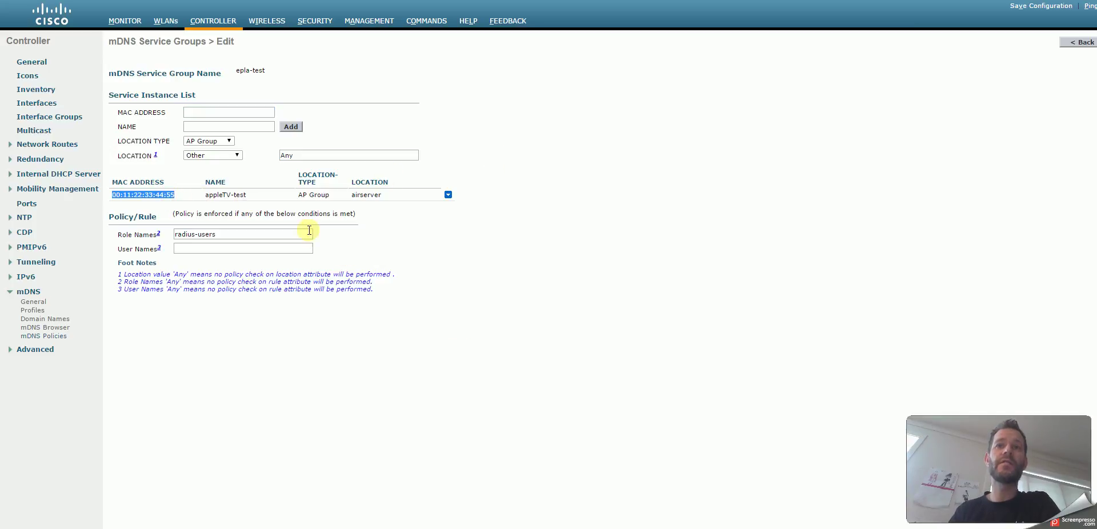
{"action": "left_click", "coordinate": [228, 196]}
{"action": "triple_click", "coordinate": [228, 194]}
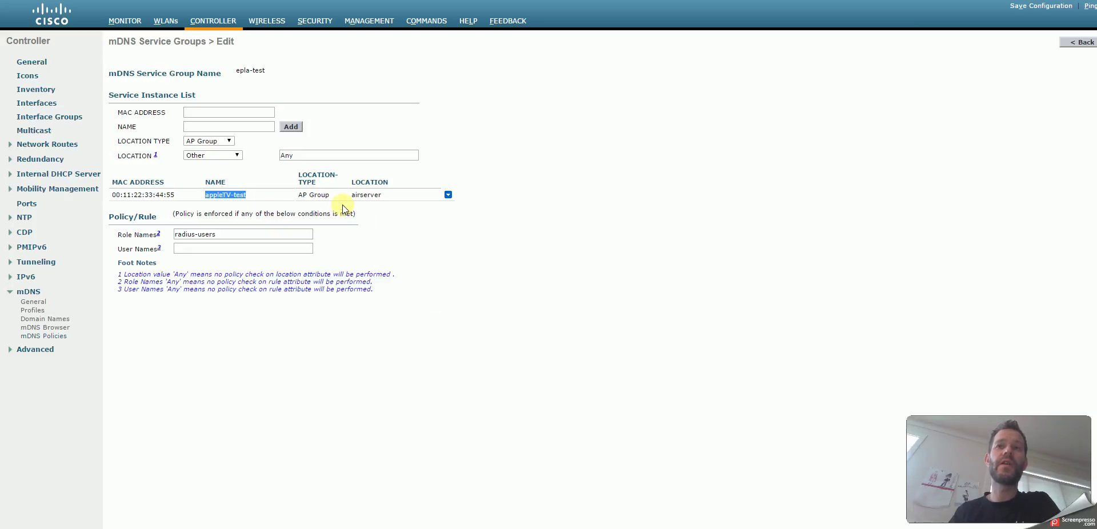
{"action": "double_click", "coordinate": [315, 196]}
{"action": "triple_click", "coordinate": [314, 196]}
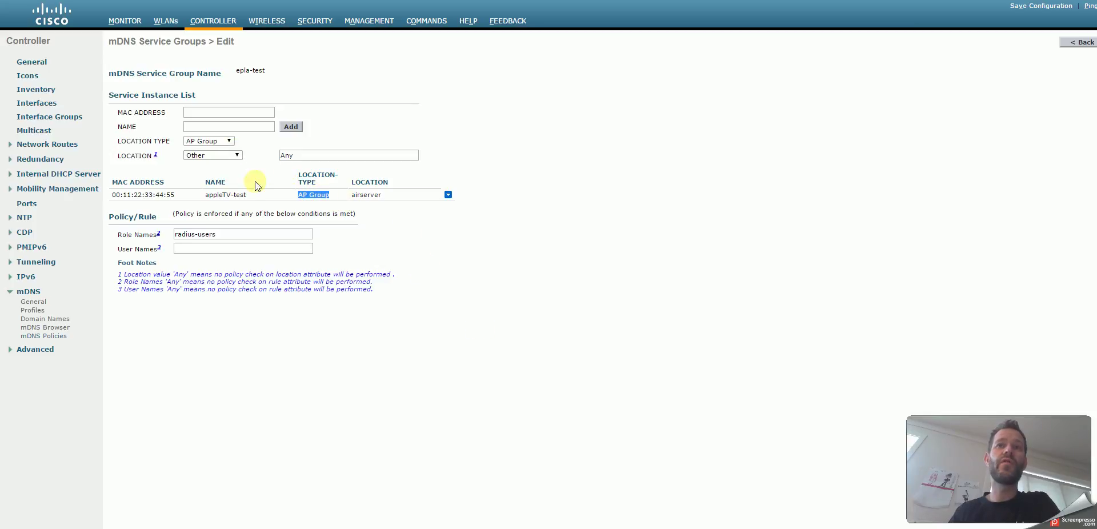
{"action": "left_click", "coordinate": [364, 198]}
{"action": "double_click", "coordinate": [364, 198]}
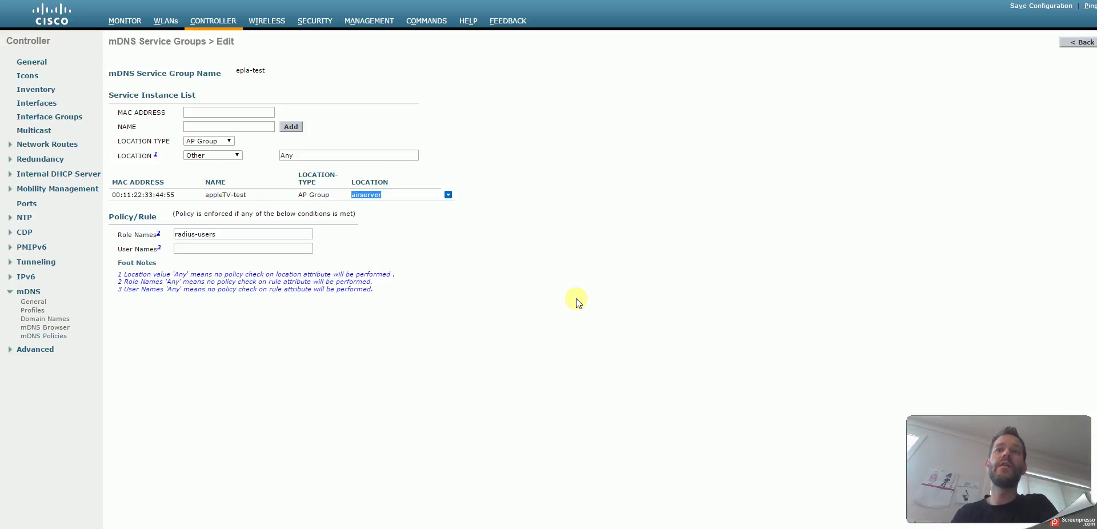
{"action": "left_click", "coordinate": [268, 233]}
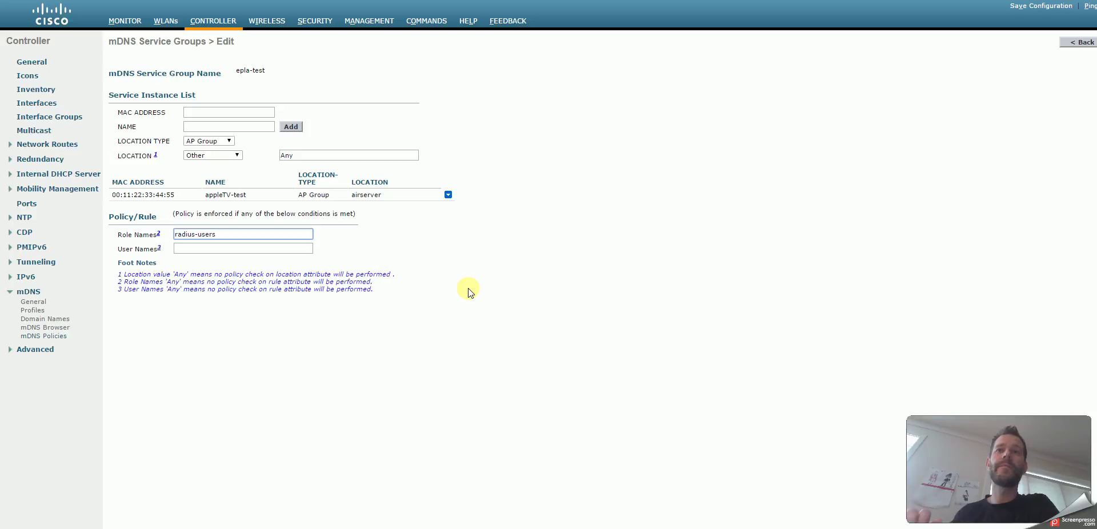
Step: Enter instance MAC address 11:22:33:44:55:66 and instance name appletv-2
{"action": "left_click", "coordinate": [230, 112]}
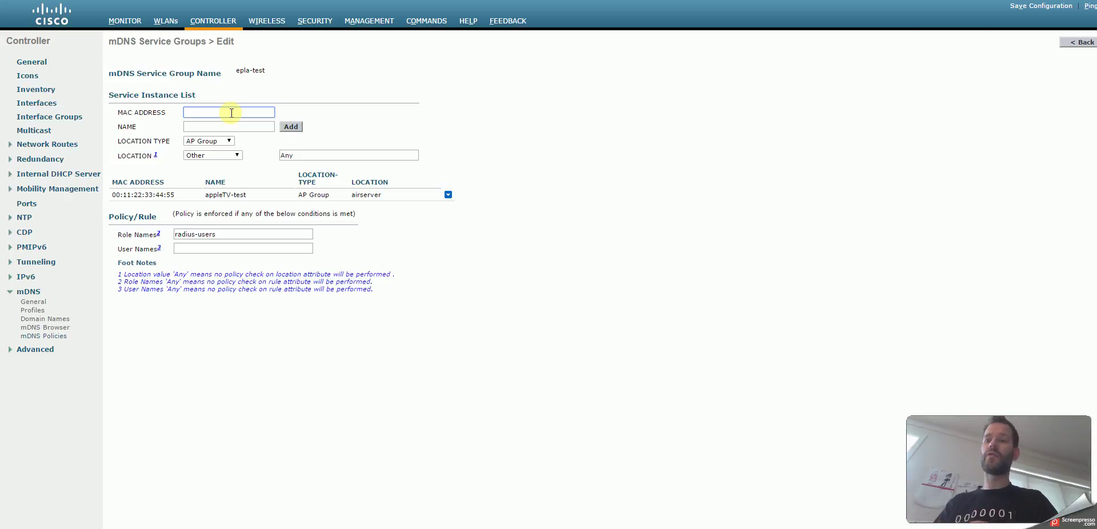
{"action": "type", "text": "11:22:"}
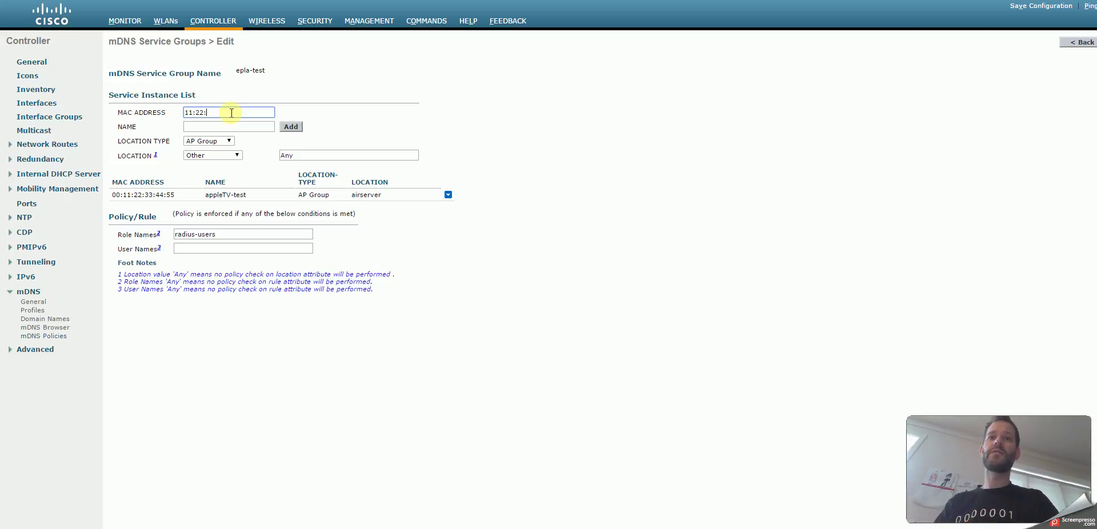
{"action": "type", "text": "33:44:55:66"}
{"action": "key", "text": "Tab"}
{"action": "type", "text": "apple"}
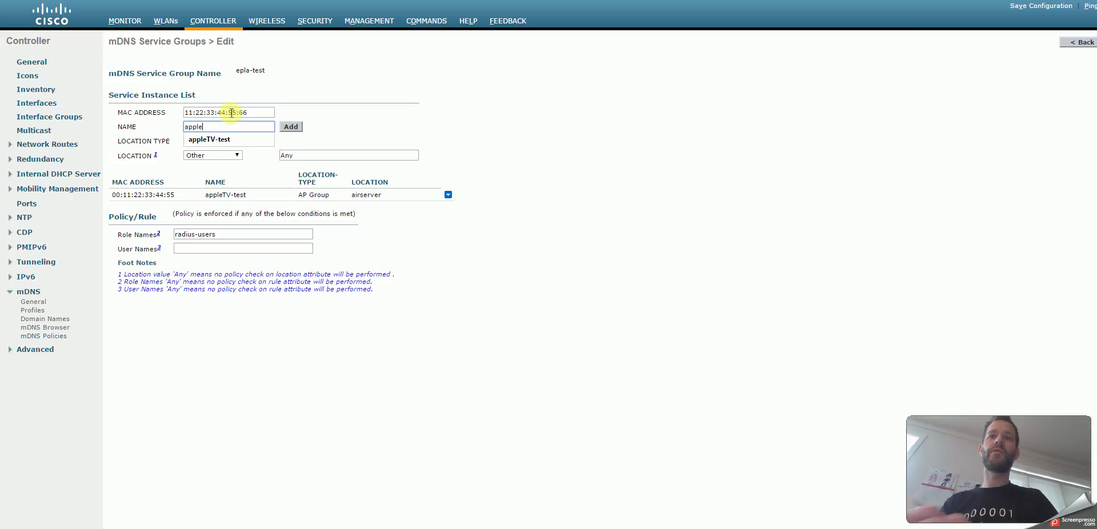
{"action": "type", "text": "tv-2"}
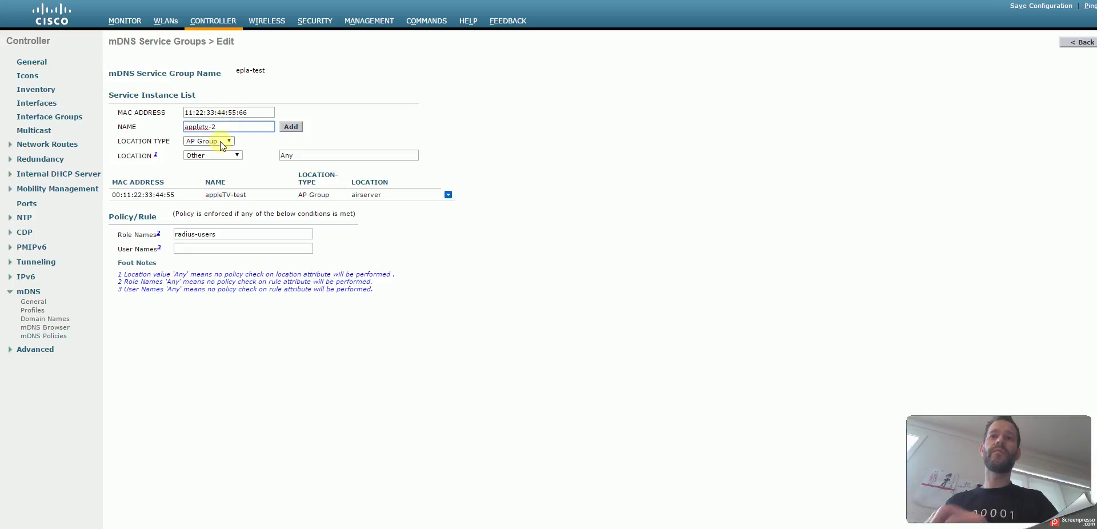
Step: Keep Location Type AP Group, choose location Nordica, and add the instance
{"action": "left_click", "coordinate": [207, 142]}
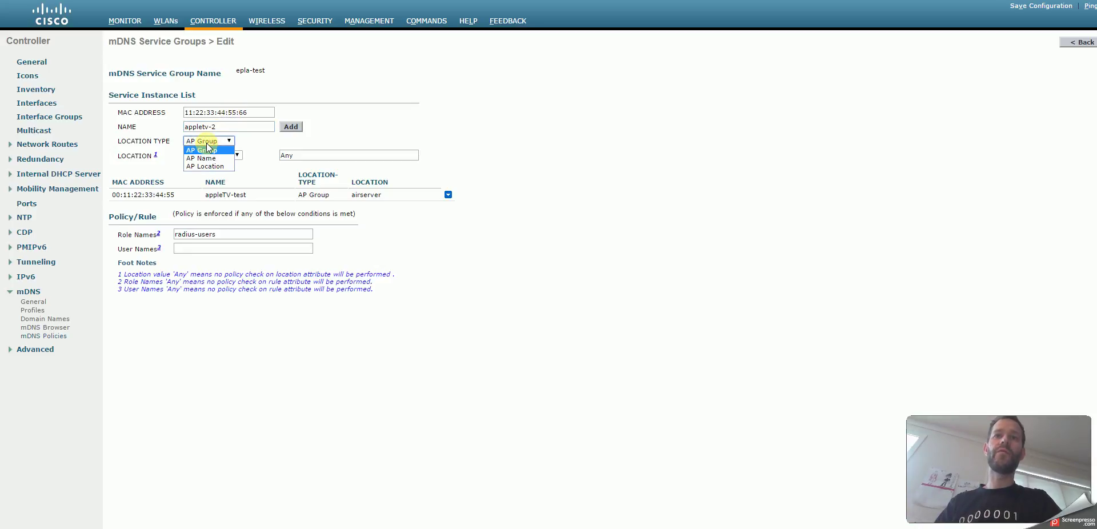
{"action": "left_click", "coordinate": [207, 147]}
{"action": "left_click", "coordinate": [208, 155]}
{"action": "left_click", "coordinate": [210, 162]}
{"action": "left_click", "coordinate": [212, 141]}
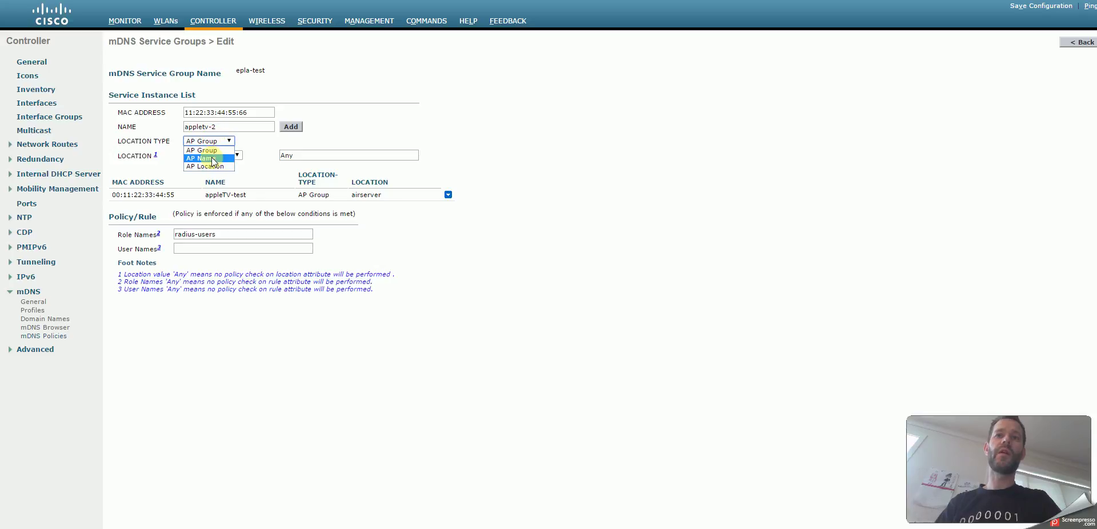
{"action": "left_click", "coordinate": [213, 142]}
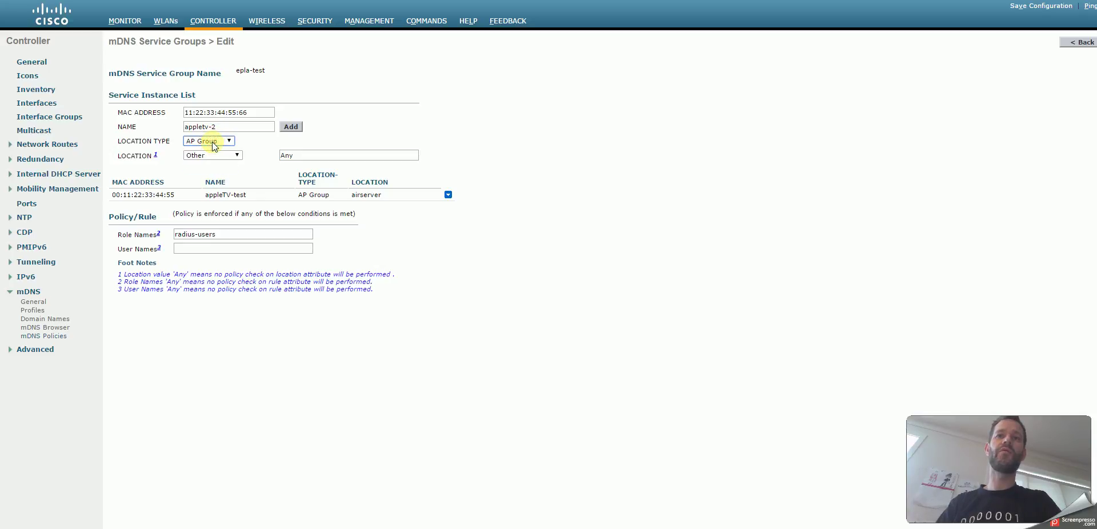
{"action": "left_click", "coordinate": [221, 155]}
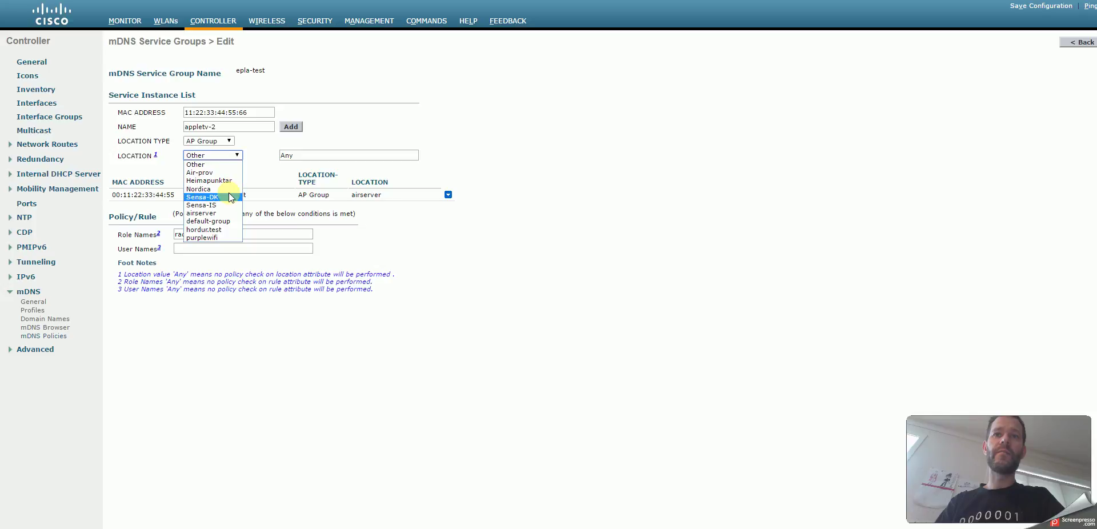
{"action": "left_click", "coordinate": [217, 191]}
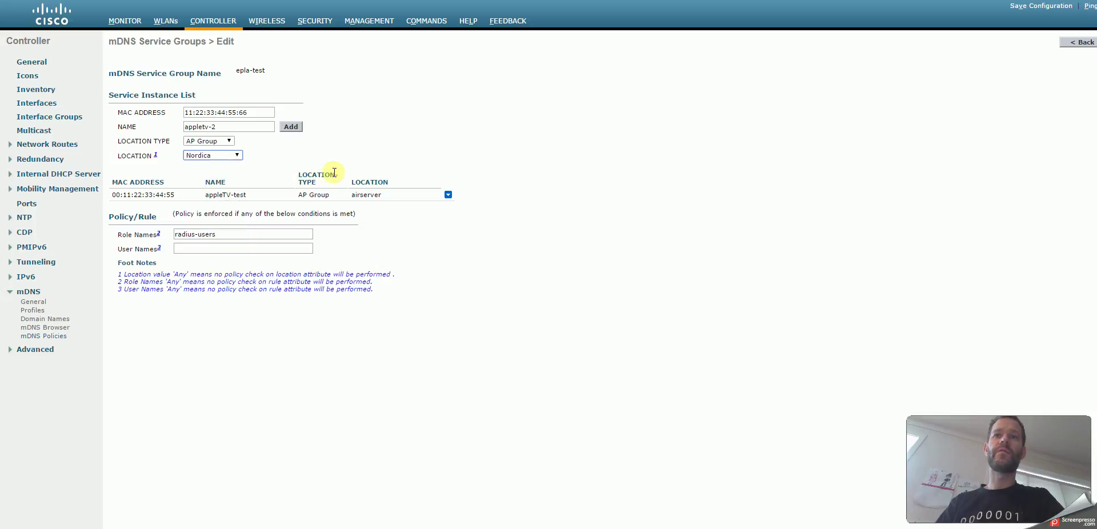
{"action": "left_click", "coordinate": [292, 127]}
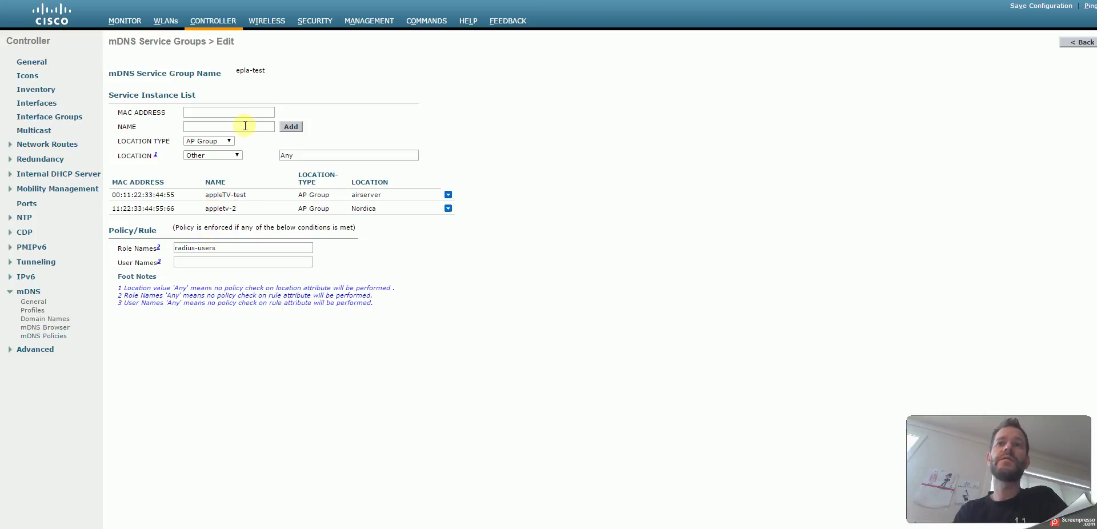
Step: Check that the test local policy's match role string is radius-users
{"action": "left_click", "coordinate": [318, 22]}
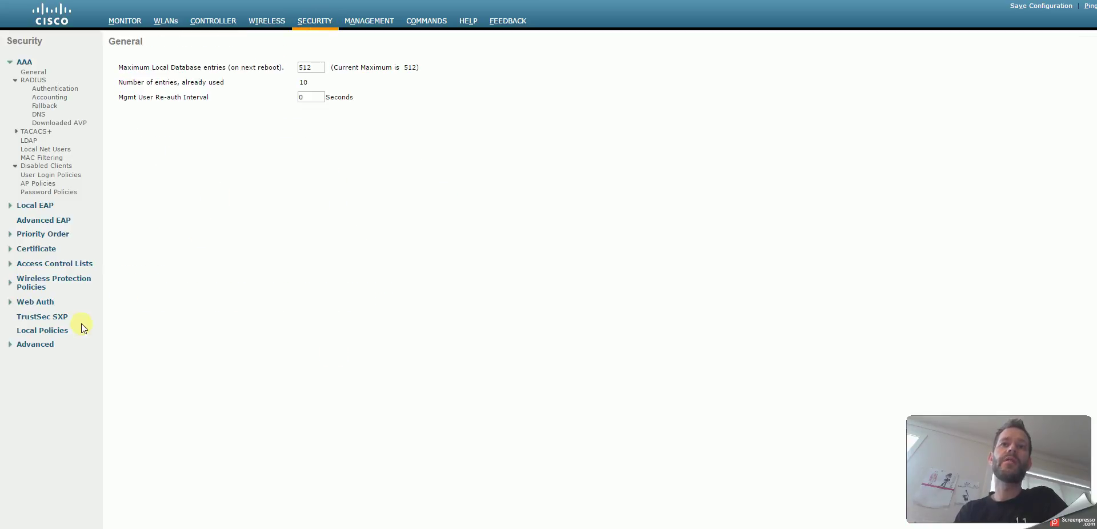
{"action": "left_click", "coordinate": [55, 333]}
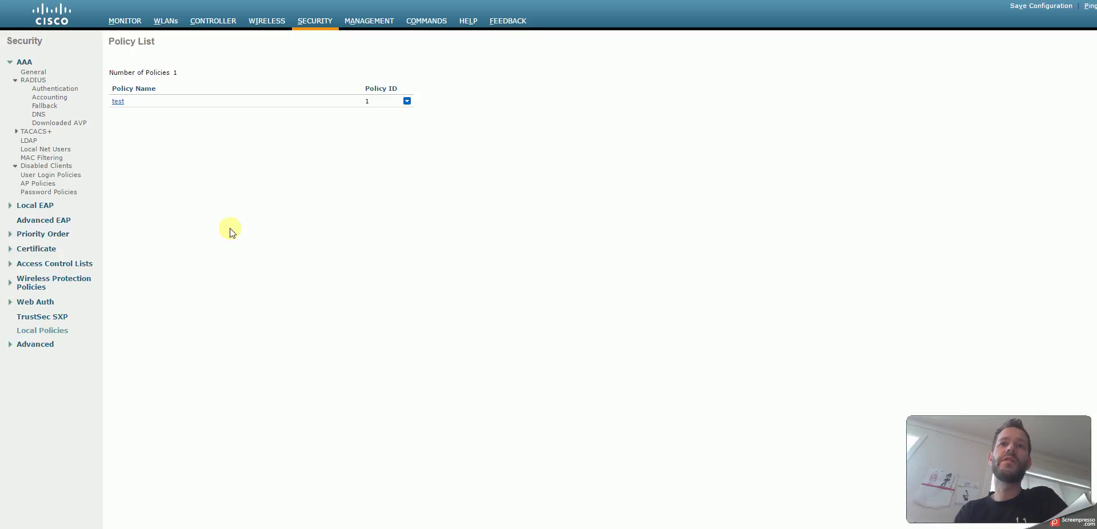
{"action": "left_click", "coordinate": [117, 103]}
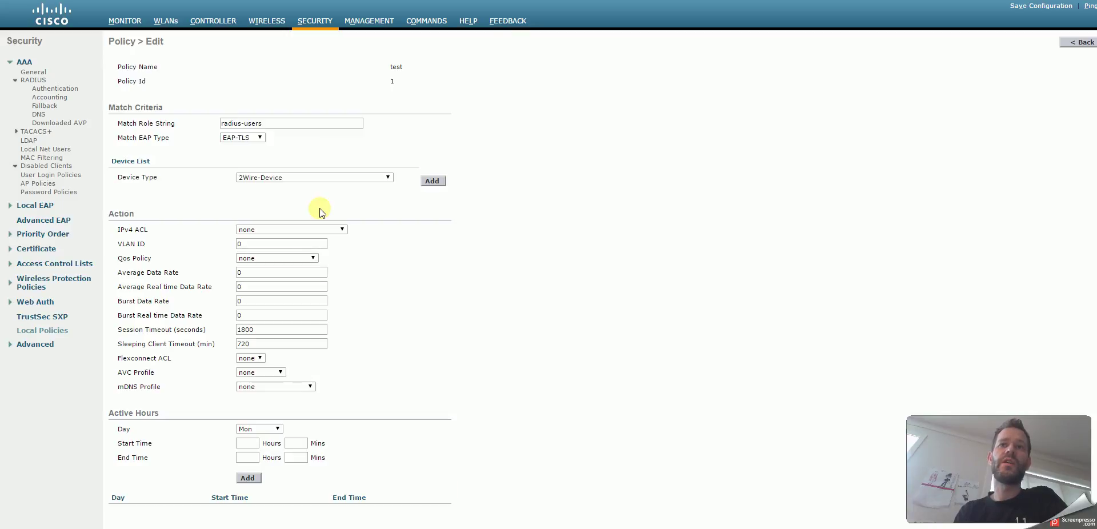
{"action": "double_click", "coordinate": [275, 125]}
{"action": "left_click", "coordinate": [275, 128]}
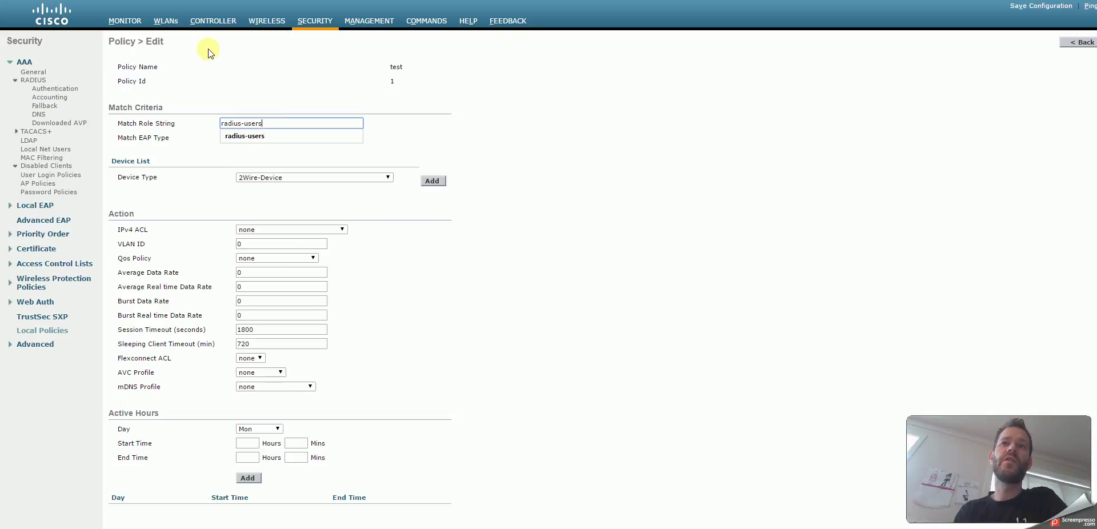
Step: Confirm the epla-test mDNS service group's role name is radius-users
{"action": "left_click", "coordinate": [216, 23]}
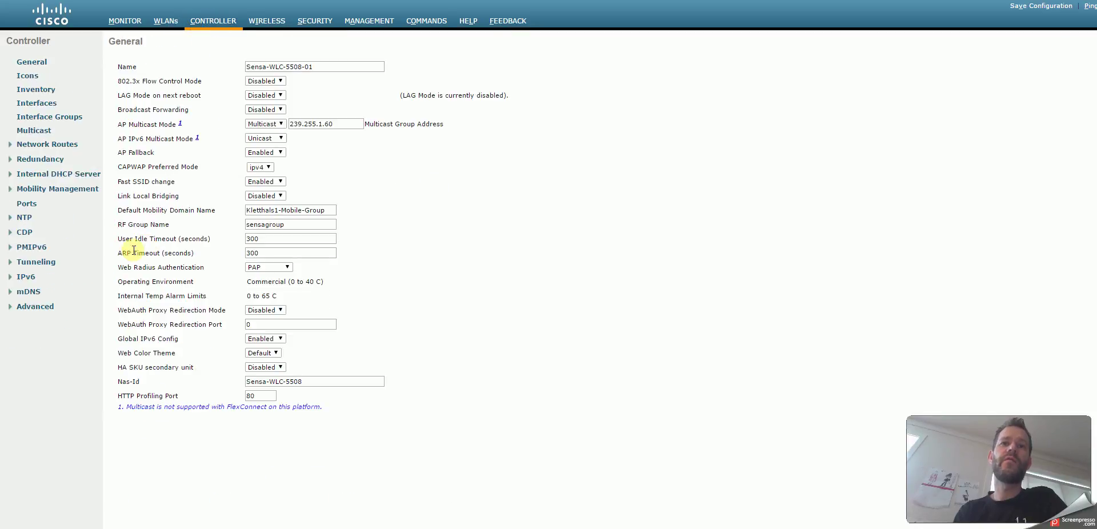
{"action": "left_click", "coordinate": [29, 292]}
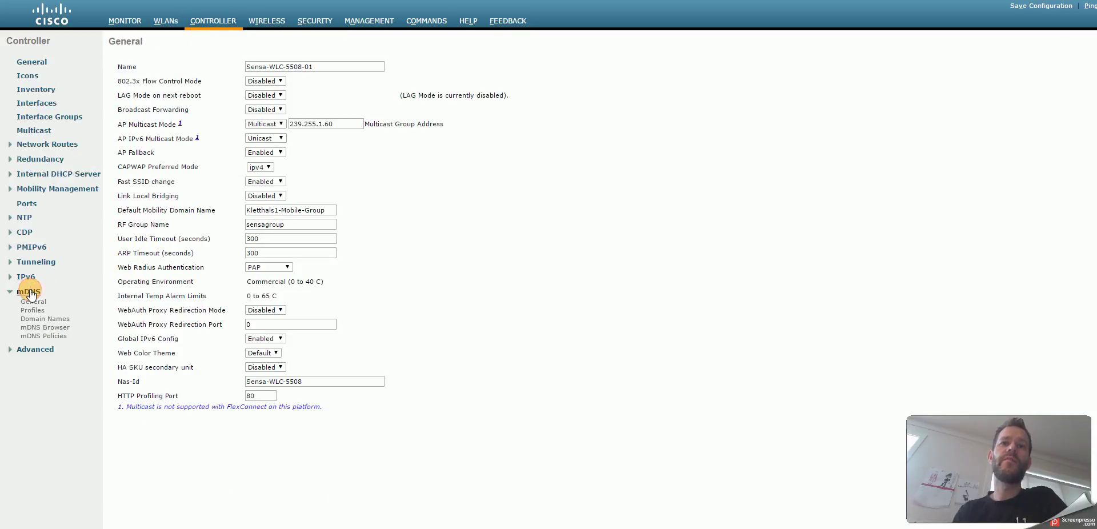
{"action": "left_click", "coordinate": [26, 336]}
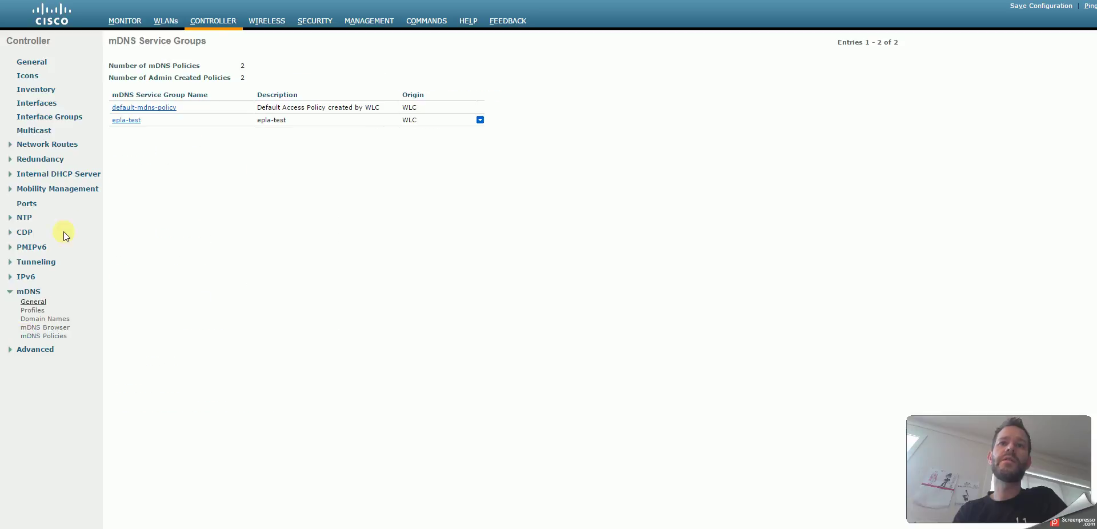
{"action": "left_click", "coordinate": [126, 121]}
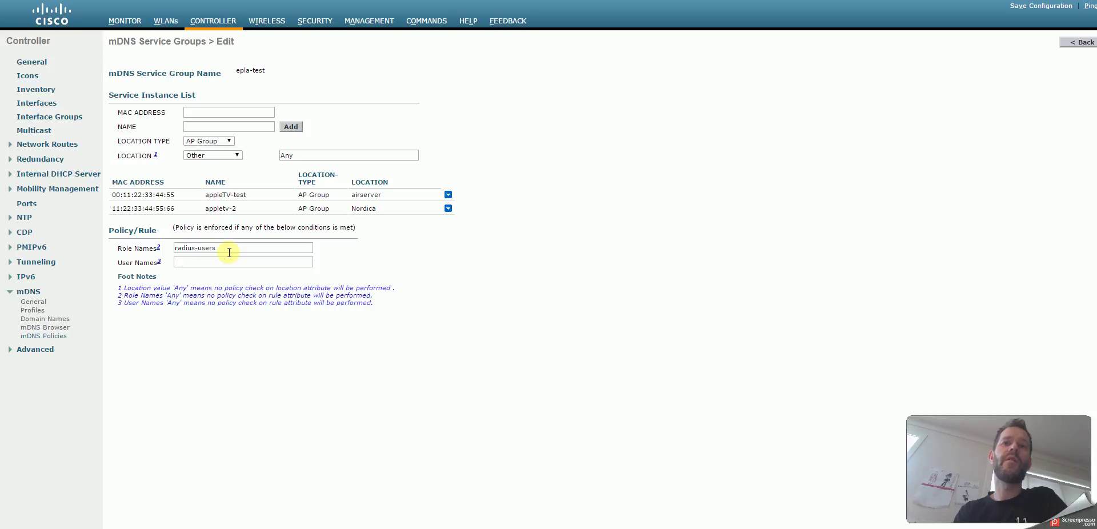
{"action": "left_click", "coordinate": [196, 248]}
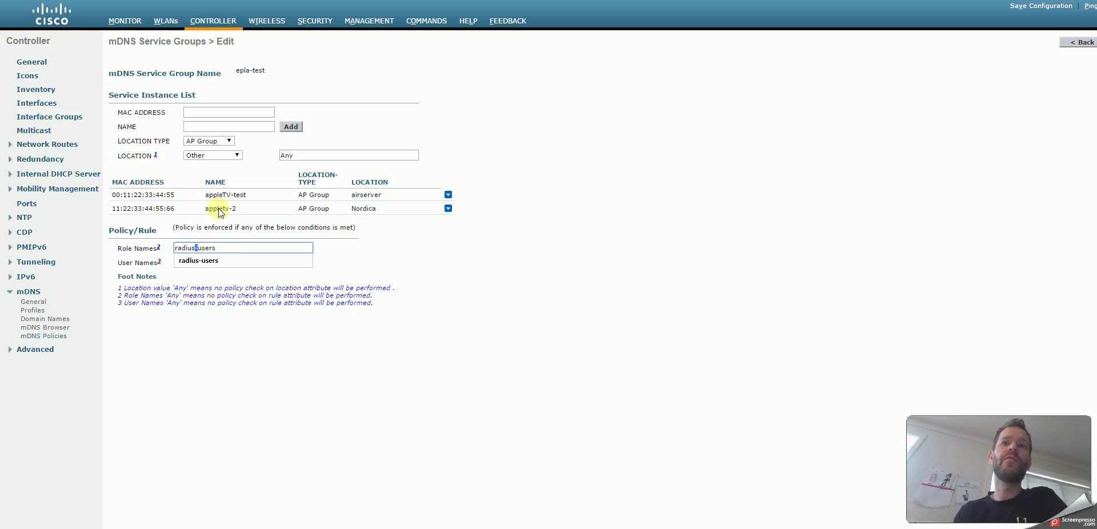
{"action": "left_click", "coordinate": [480, 350]}
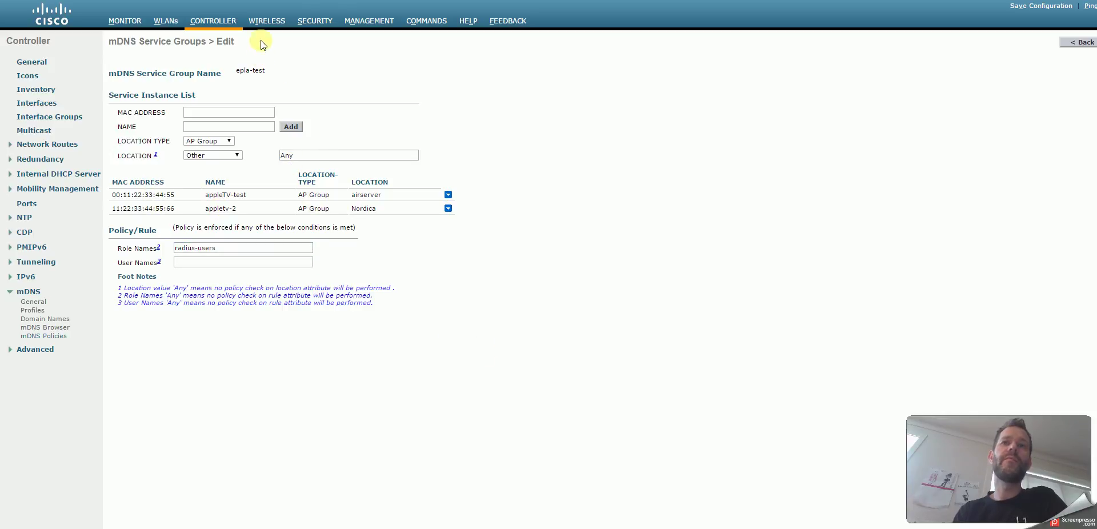
{"action": "left_click", "coordinate": [308, 20]}
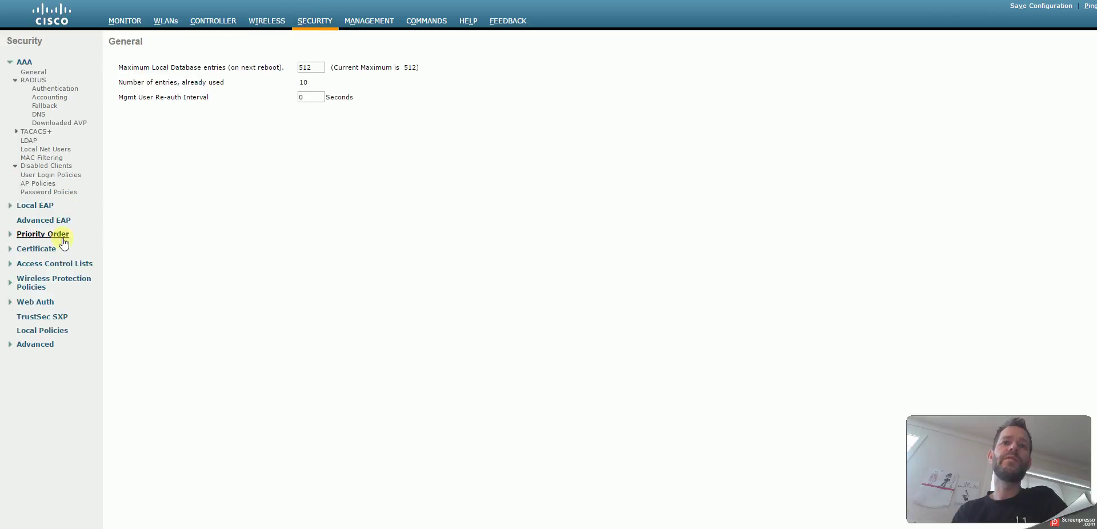
Step: Open local policy test, reviewing match role string and keeping EAP type EAP-TLS
{"action": "left_click", "coordinate": [32, 331]}
{"action": "left_click", "coordinate": [118, 101]}
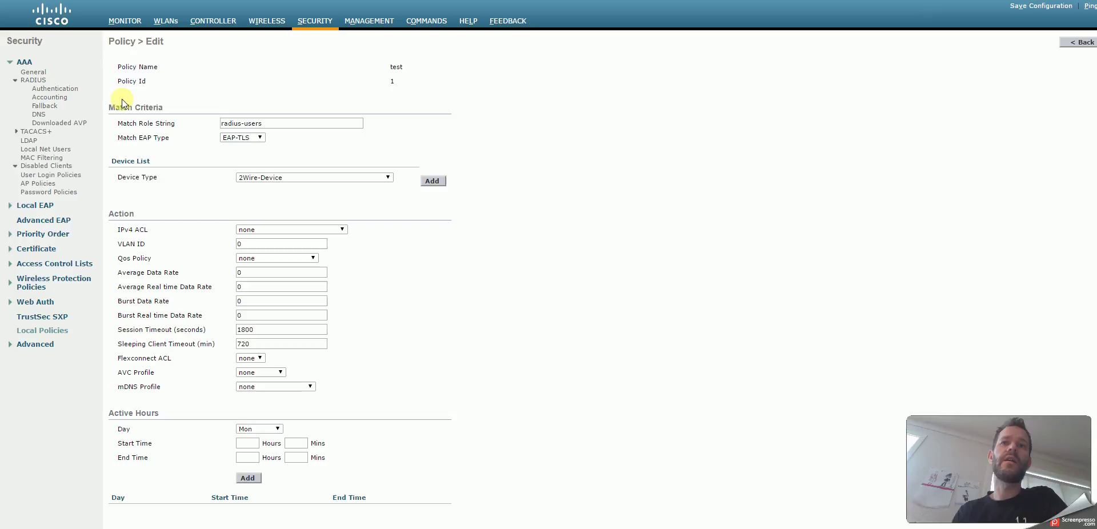
{"action": "left_click", "coordinate": [284, 122]}
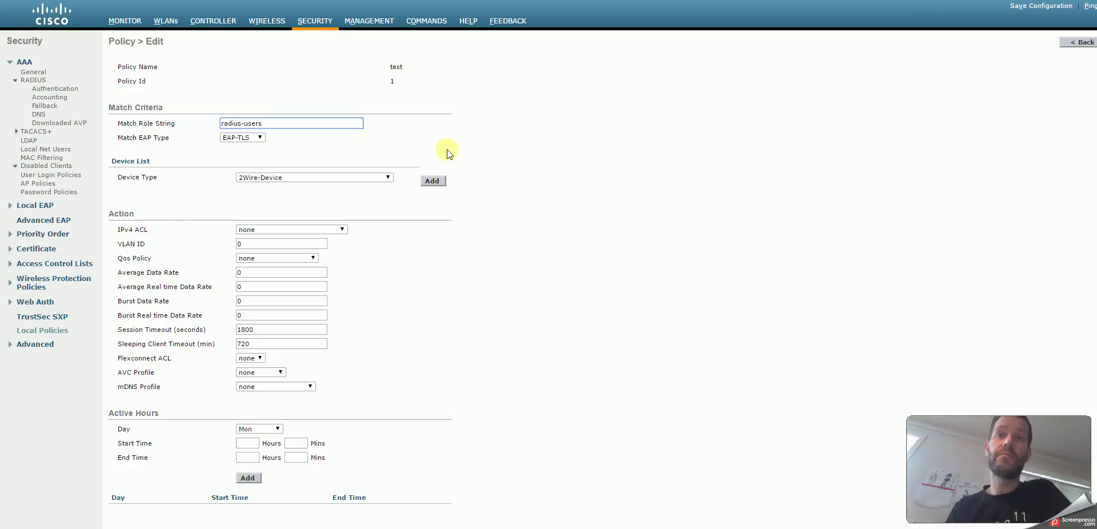
{"action": "left_click", "coordinate": [257, 135]}
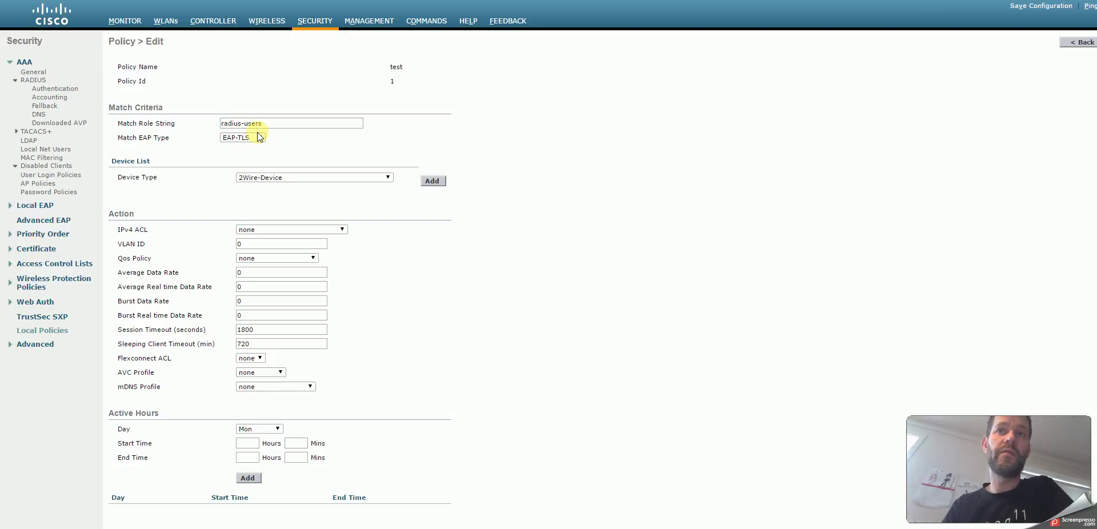
{"action": "left_click", "coordinate": [256, 135]}
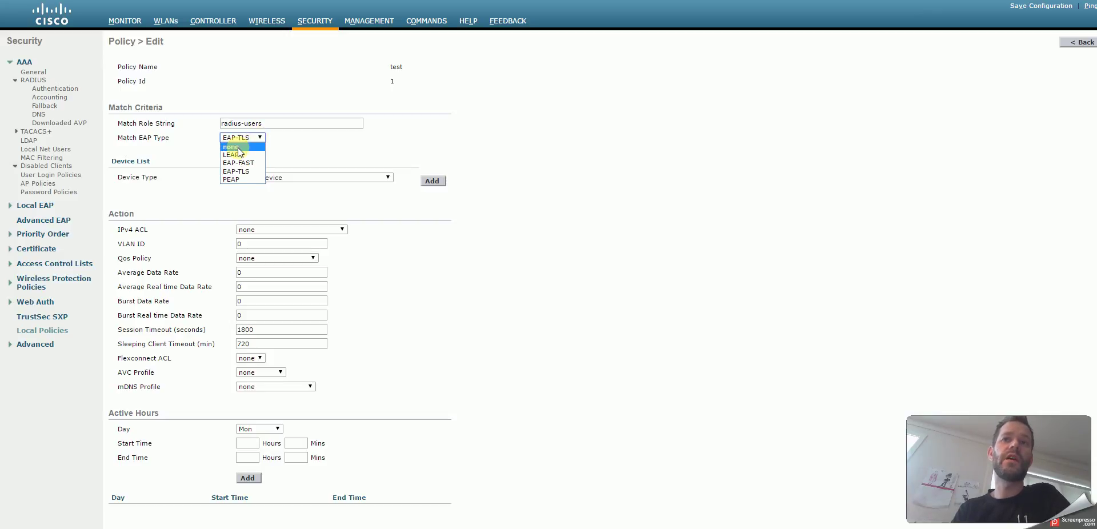
{"action": "left_click", "coordinate": [247, 137]}
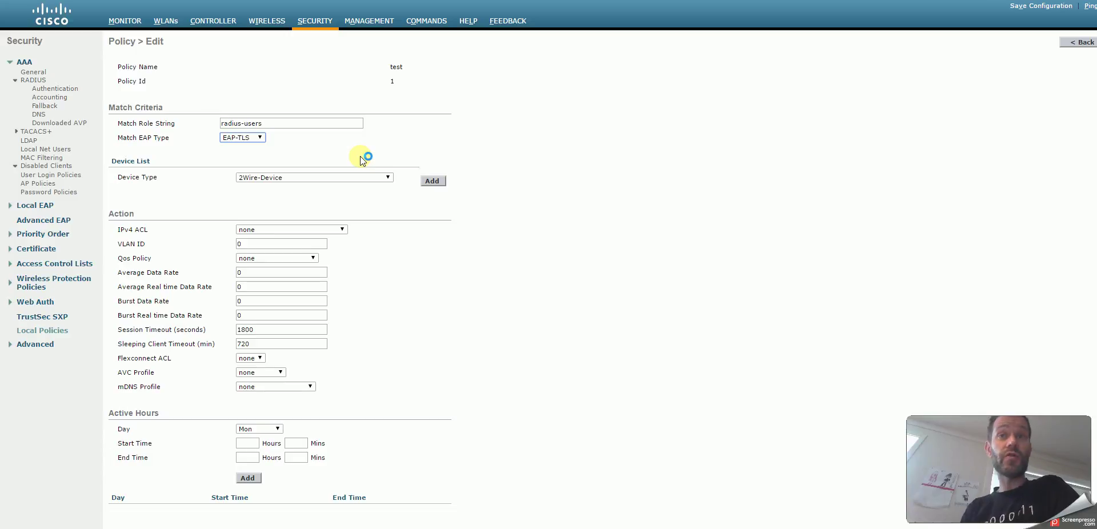
Step: Add Apple-Device to the test policy's device list
{"action": "left_click", "coordinate": [316, 182]}
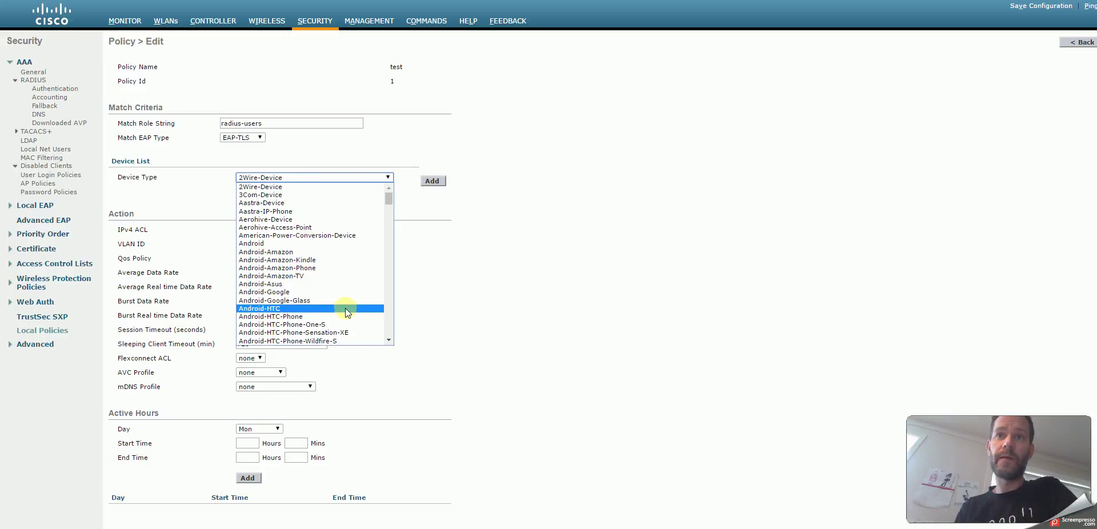
{"action": "left_click", "coordinate": [388, 340]}
{"action": "left_click", "coordinate": [388, 341]}
{"action": "left_click", "coordinate": [388, 341]}
{"action": "left_click", "coordinate": [388, 341]}
{"action": "left_click", "coordinate": [388, 341]}
{"action": "left_click", "coordinate": [388, 341]}
{"action": "left_click", "coordinate": [388, 341]}
{"action": "left_click", "coordinate": [388, 341]}
{"action": "left_click", "coordinate": [388, 341]}
{"action": "left_click", "coordinate": [388, 342]}
{"action": "left_click", "coordinate": [388, 341]}
{"action": "left_click", "coordinate": [388, 341]}
{"action": "left_click", "coordinate": [388, 341]}
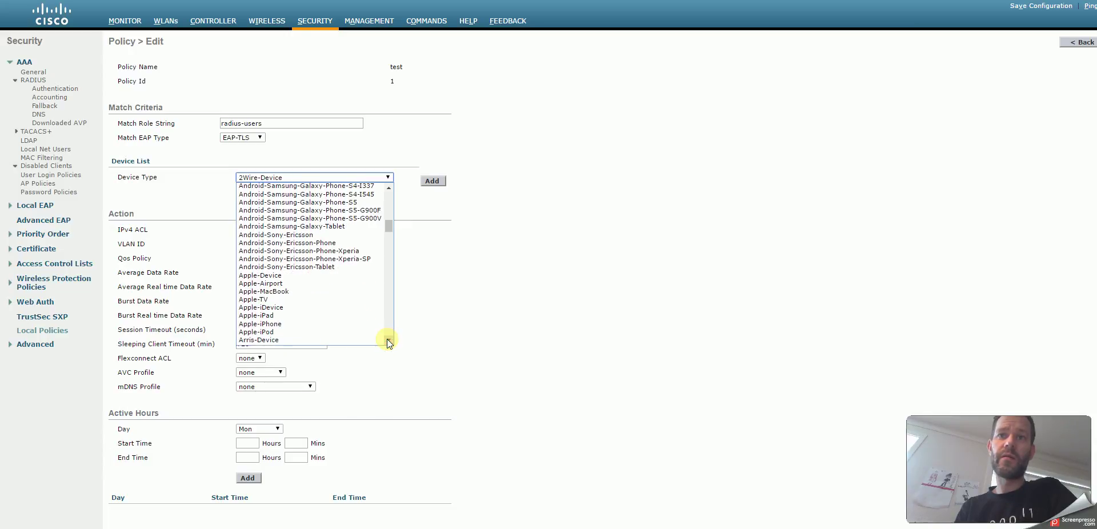
{"action": "left_click", "coordinate": [315, 276]}
{"action": "left_click", "coordinate": [428, 182]}
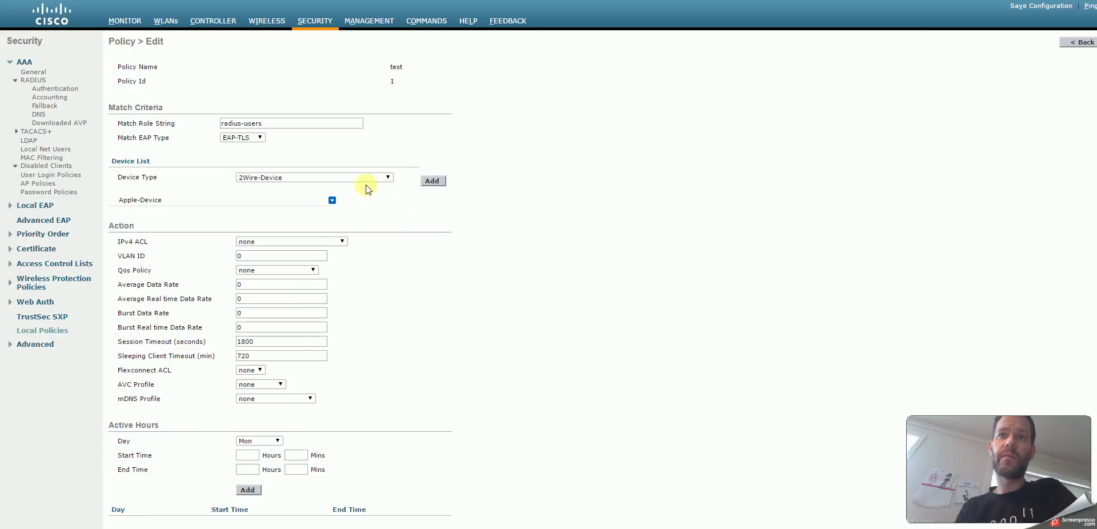
{"action": "triple_click", "coordinate": [146, 200]}
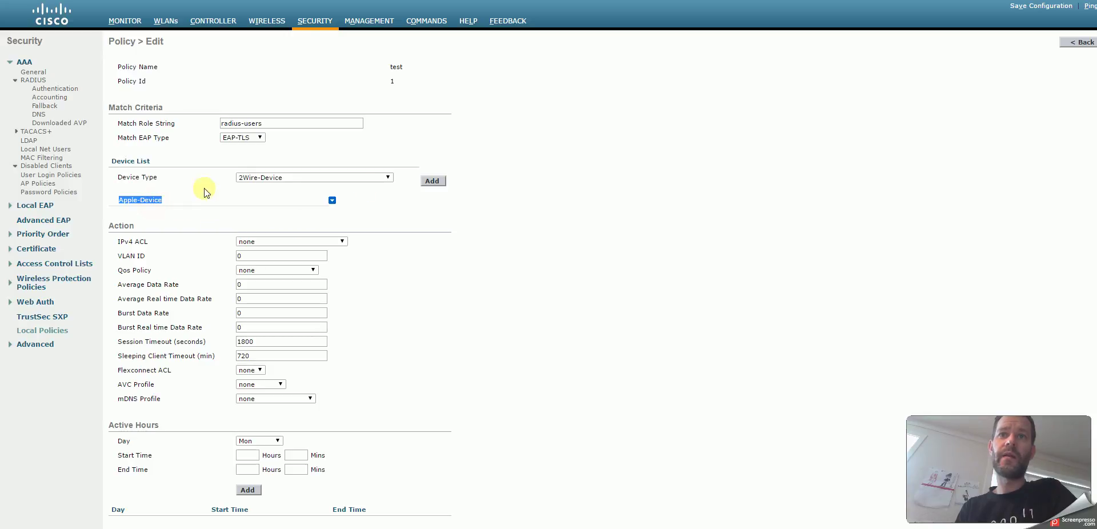
Step: Add Apple-iDevice to the device list as well
{"action": "left_click", "coordinate": [292, 177]}
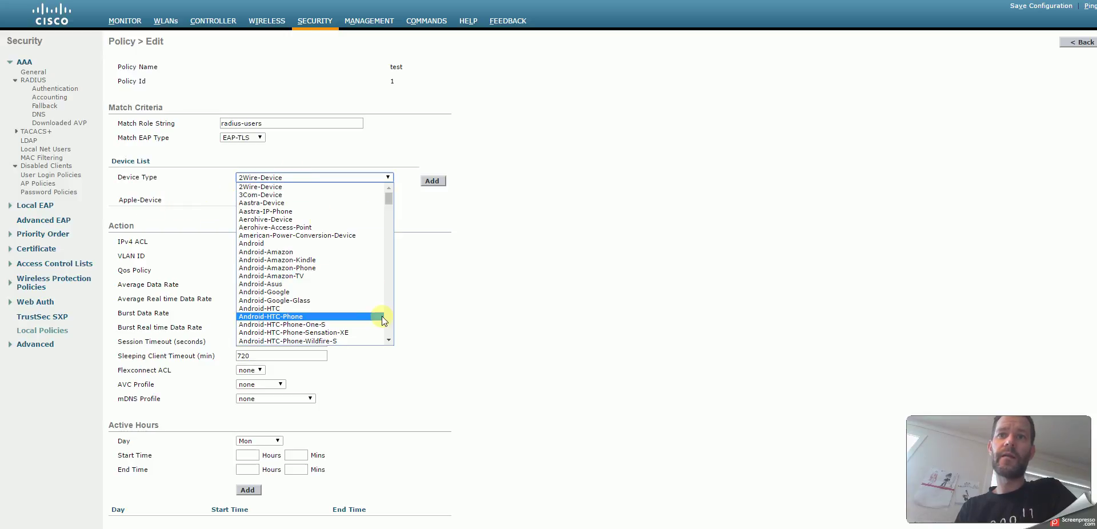
{"action": "scroll", "coordinate": [387, 322], "scroll_direction": "down", "scroll_amount": 6}
{"action": "scroll", "coordinate": [386, 317], "scroll_direction": "down", "scroll_amount": 6}
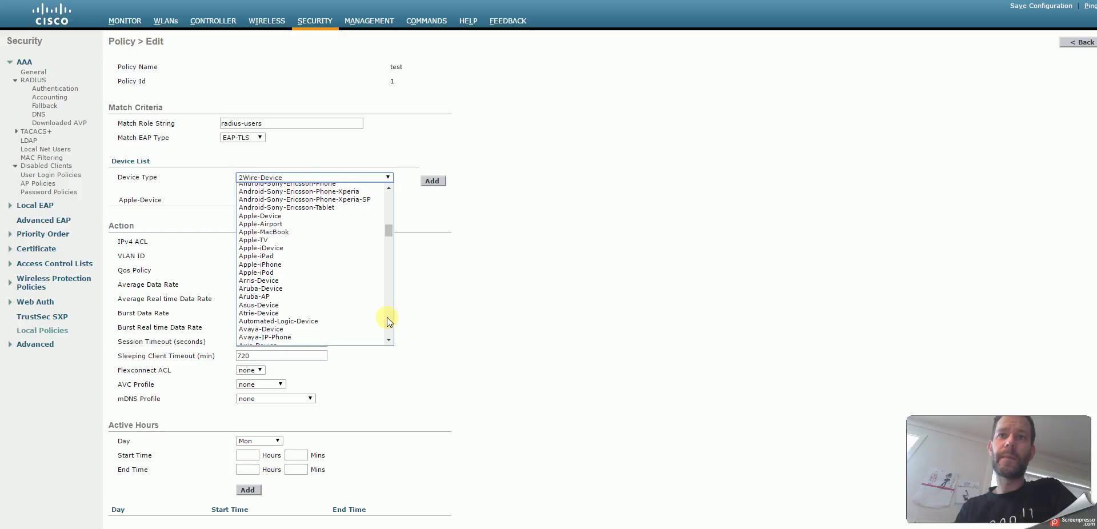
{"action": "scroll", "coordinate": [390, 341], "scroll_direction": "down", "scroll_amount": 1}
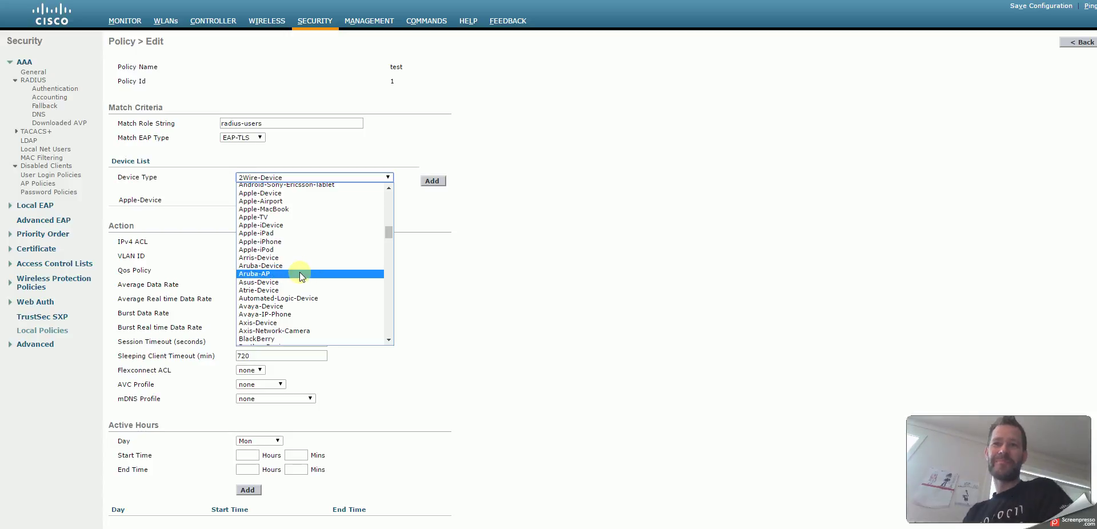
{"action": "left_click", "coordinate": [296, 226]}
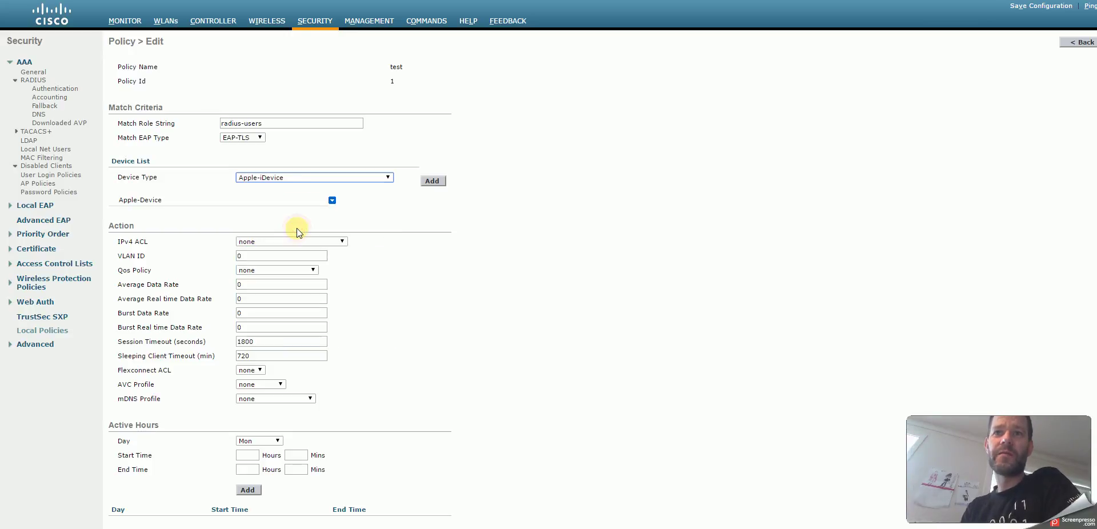
{"action": "left_click", "coordinate": [436, 180]}
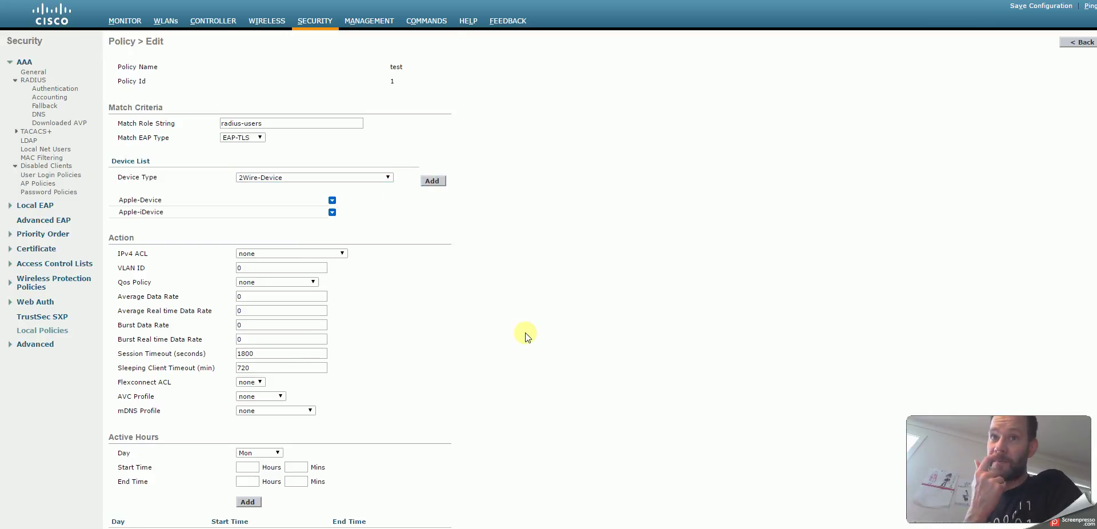
Step: Leave IPv4 ACL and AVC profile at none and set the mDNS profile to appletv
{"action": "left_click", "coordinate": [255, 254]}
{"action": "left_click", "coordinate": [255, 262]}
{"action": "left_click", "coordinate": [256, 269]}
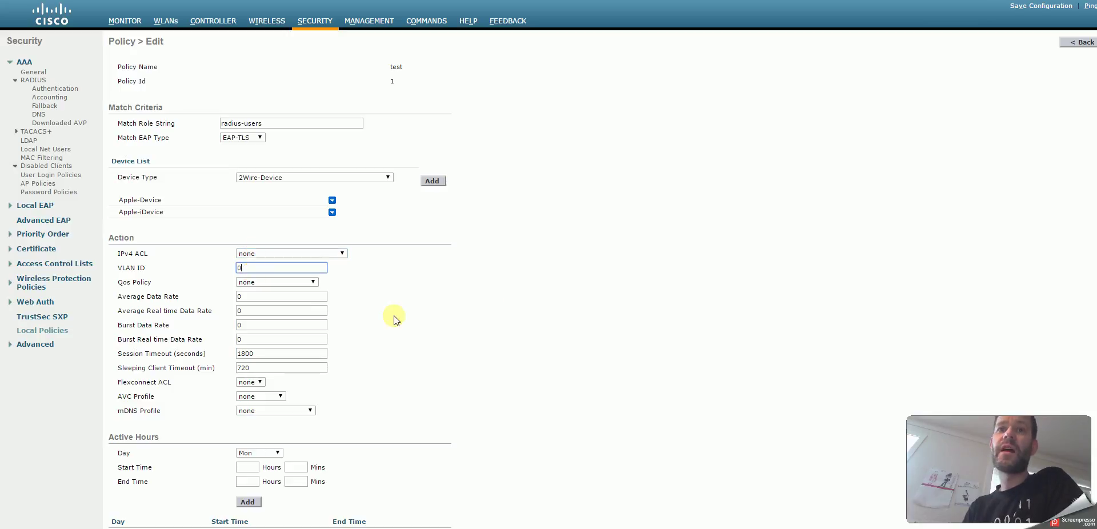
{"action": "left_click", "coordinate": [257, 396]}
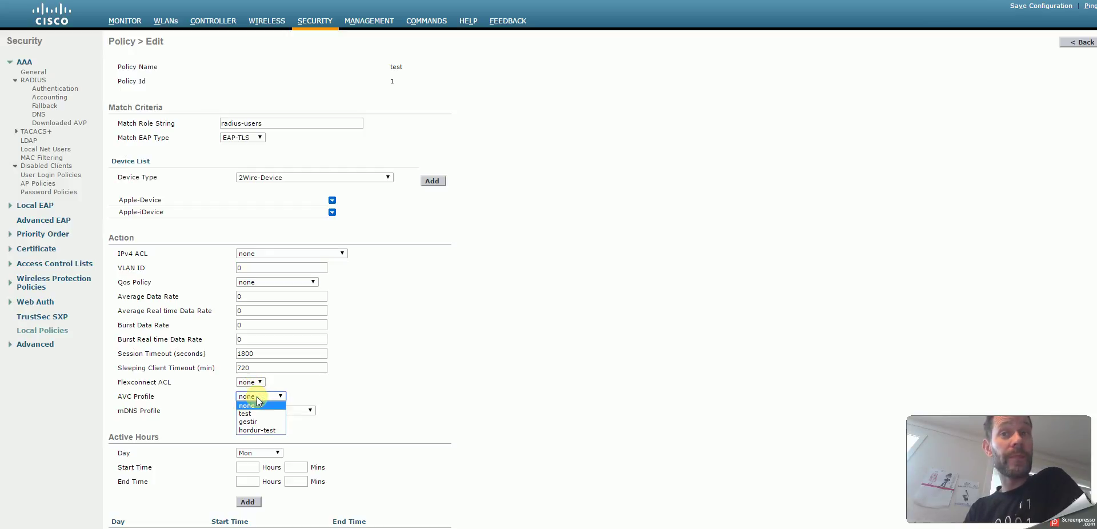
{"action": "left_click", "coordinate": [257, 404]}
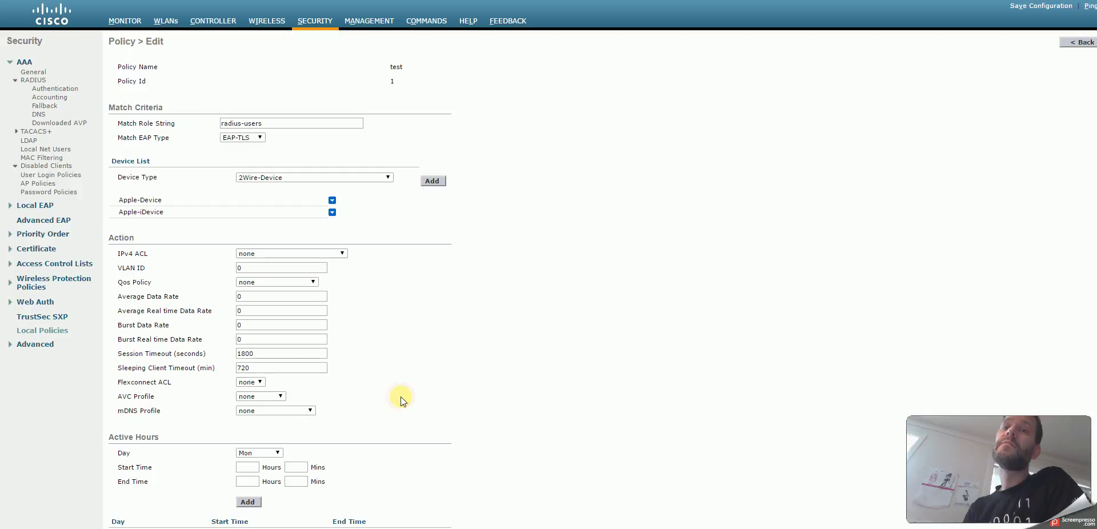
{"action": "left_click", "coordinate": [265, 411]}
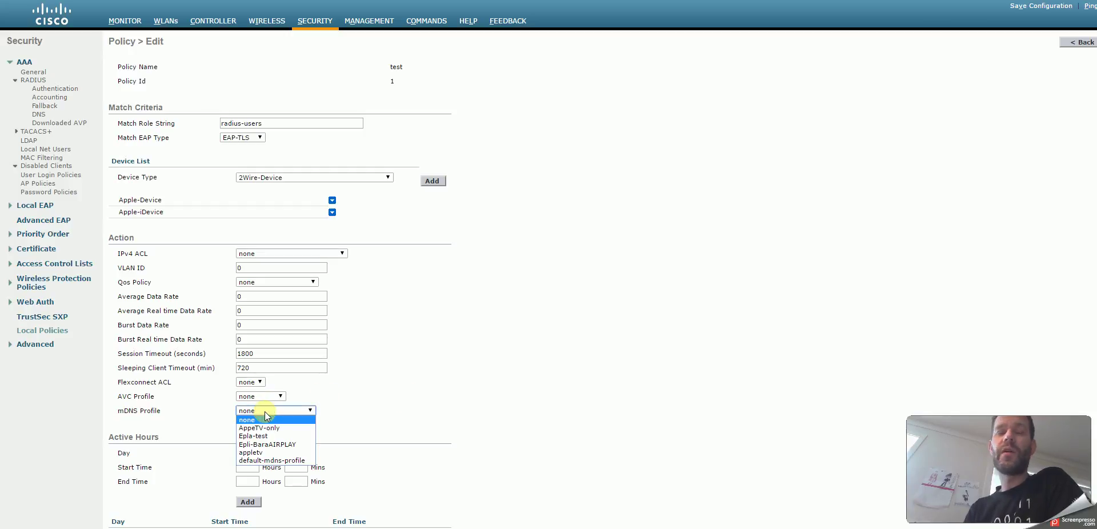
{"action": "left_click", "coordinate": [269, 453]}
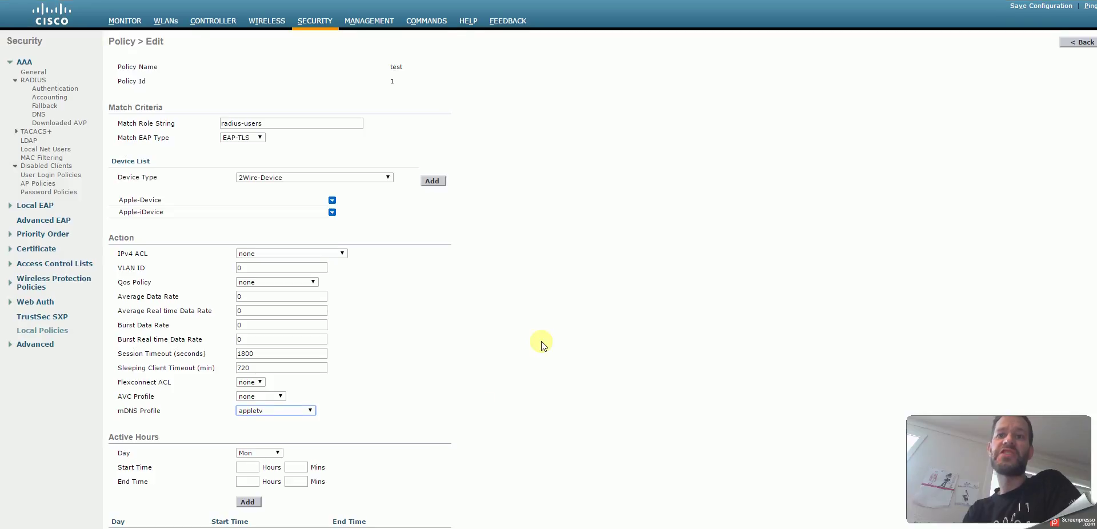
{"action": "triple_click", "coordinate": [124, 432]}
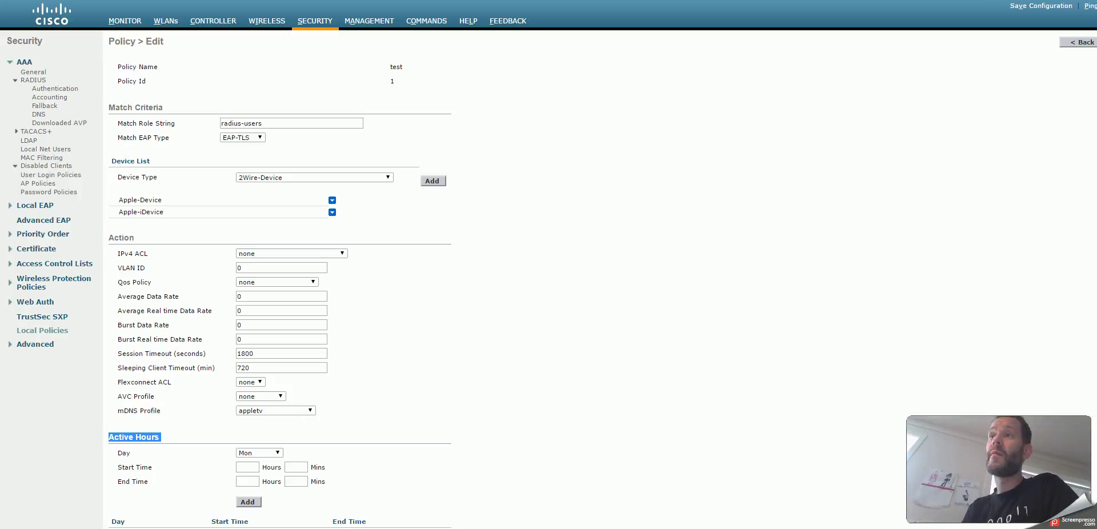
{"action": "left_click", "coordinate": [776, 140]}
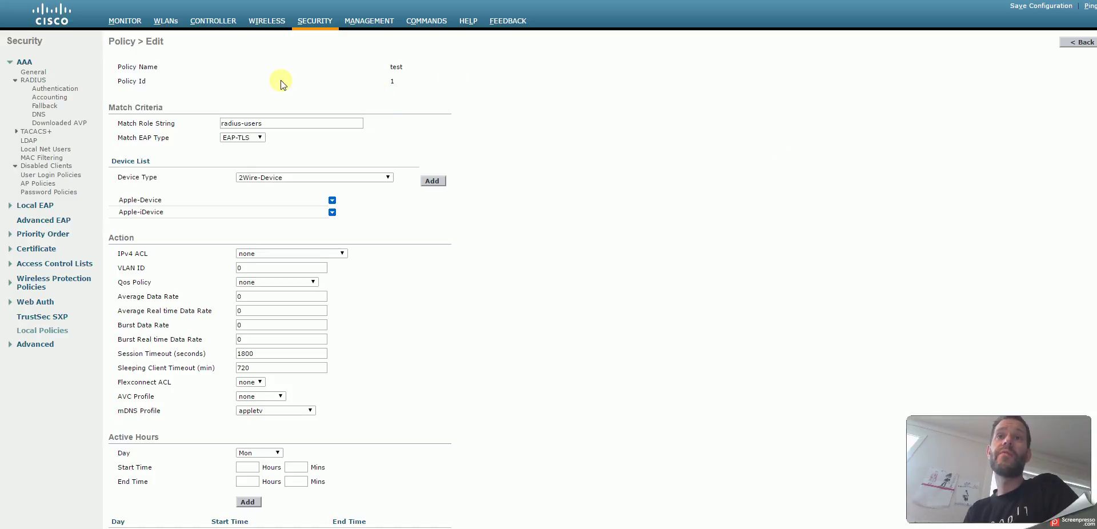
Step: Delete the existing policy mapping on WLAN 6 (test)
{"action": "left_click", "coordinate": [167, 21]}
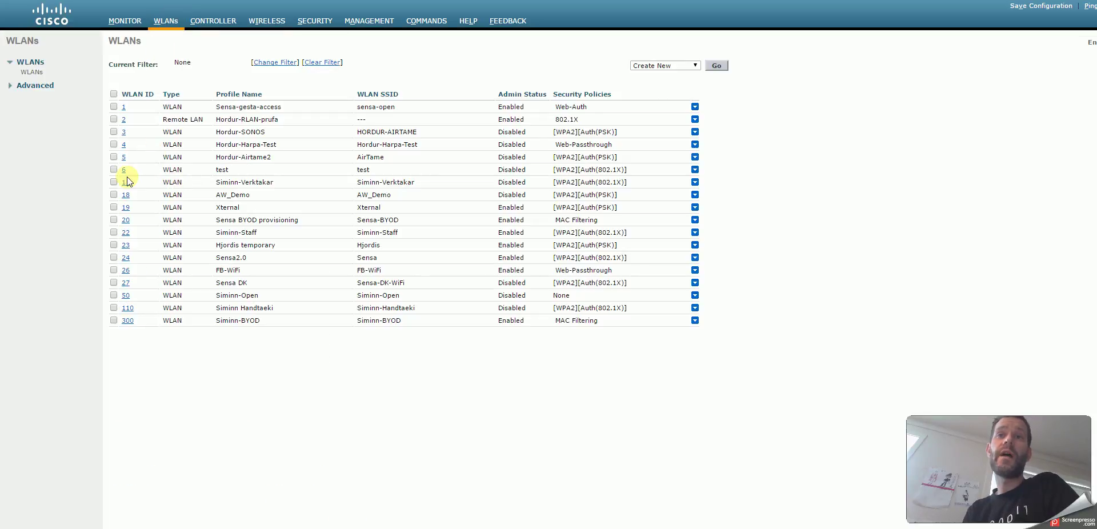
{"action": "left_click", "coordinate": [124, 171]}
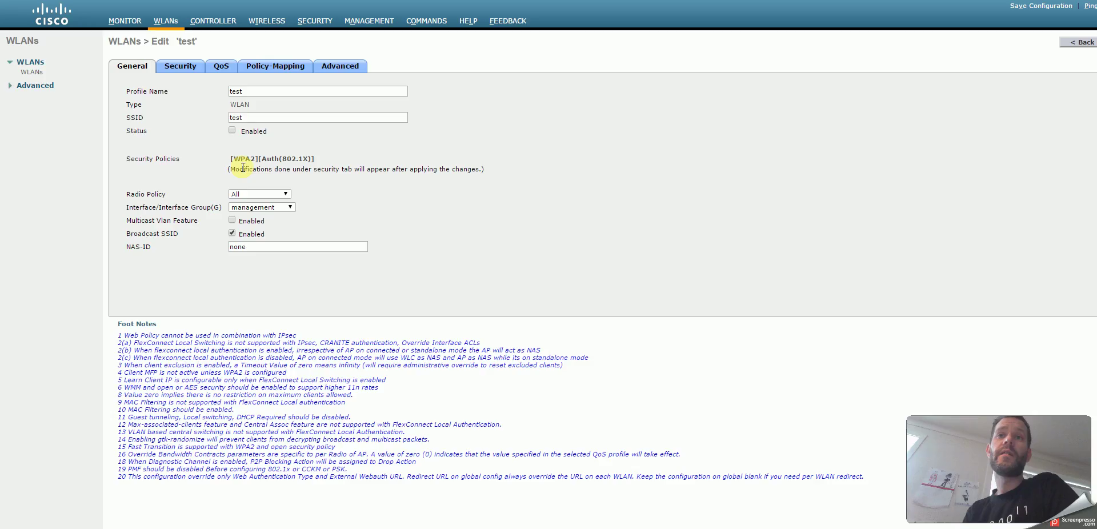
{"action": "left_click", "coordinate": [275, 74]}
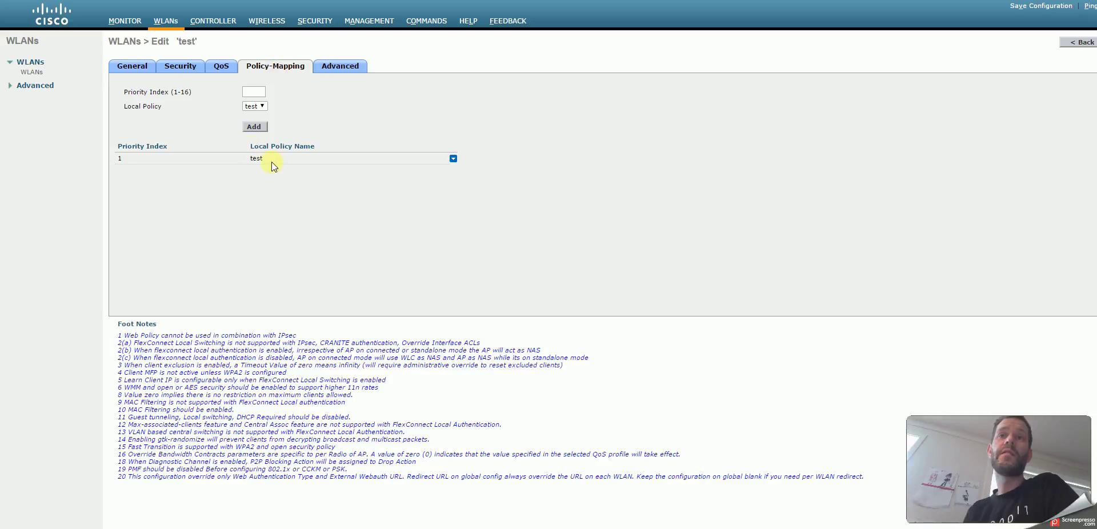
{"action": "left_click", "coordinate": [457, 163]}
{"action": "left_click", "coordinate": [630, 70]}
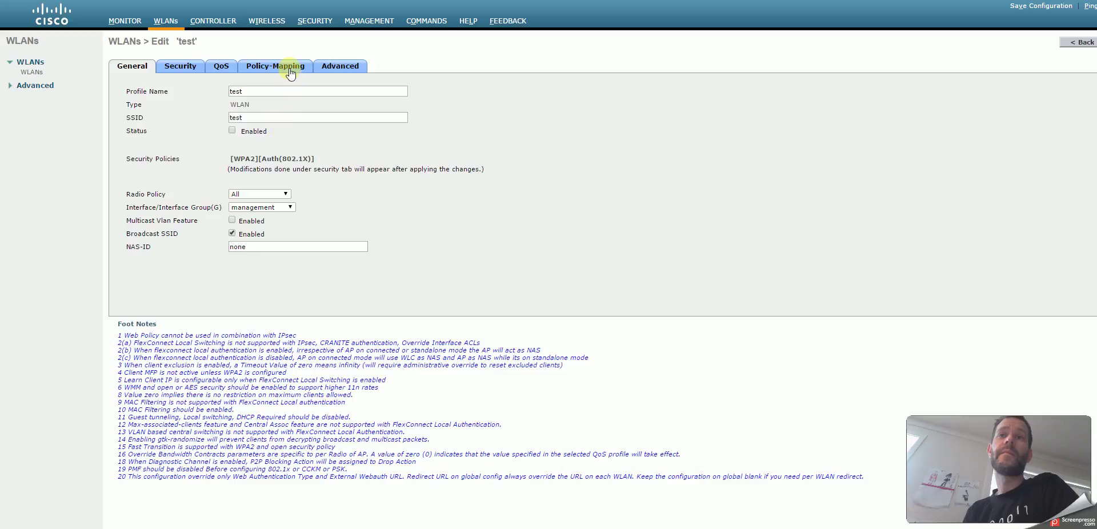
{"action": "left_click", "coordinate": [291, 71]}
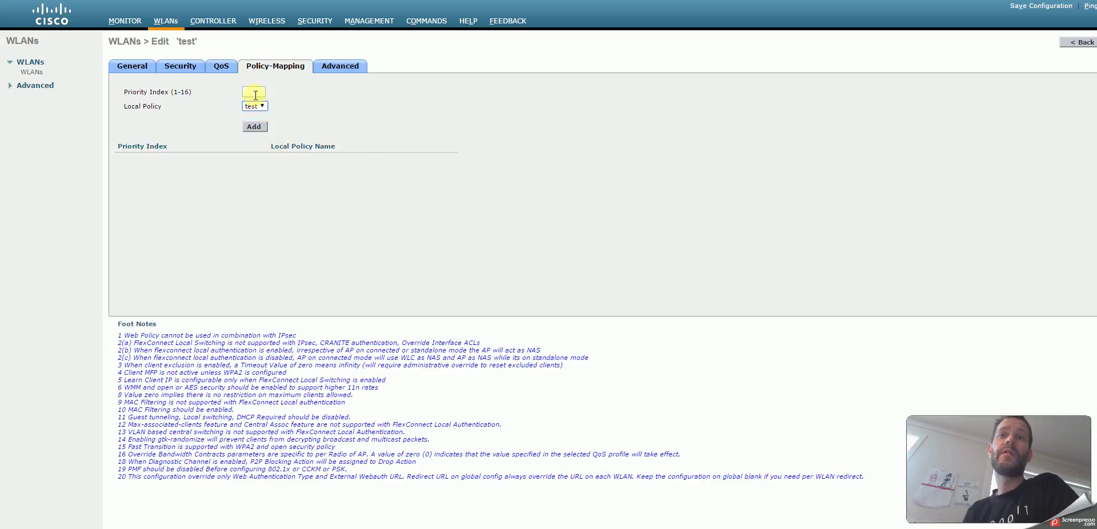
Step: Map local policy test to the WLAN at priority index 1
{"action": "type", "text": "1"}
{"action": "left_click", "coordinate": [416, 111]}
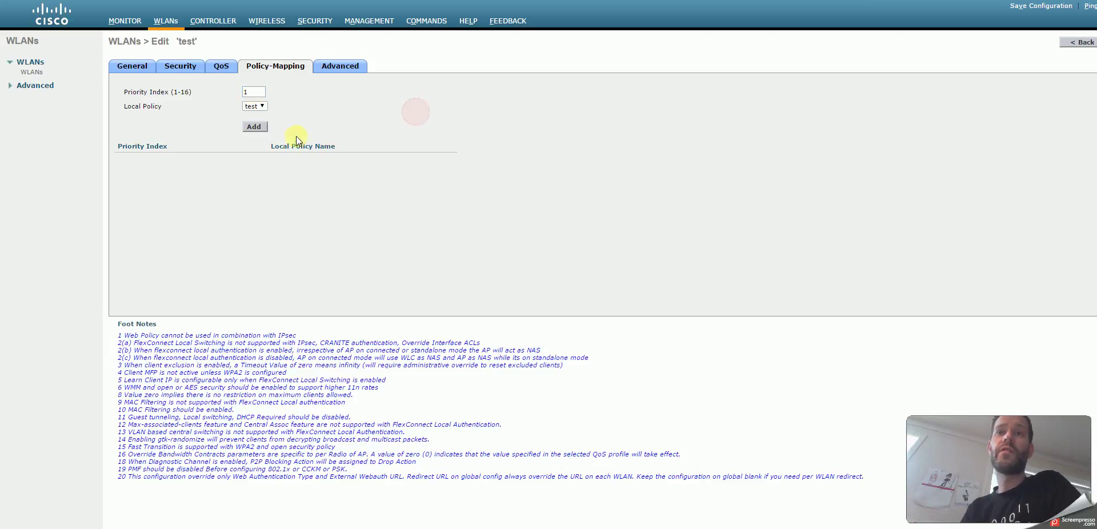
{"action": "left_click", "coordinate": [255, 106]}
{"action": "left_click", "coordinate": [254, 116]}
{"action": "left_click", "coordinate": [254, 107]}
{"action": "left_click", "coordinate": [255, 107]}
{"action": "left_click", "coordinate": [255, 107]}
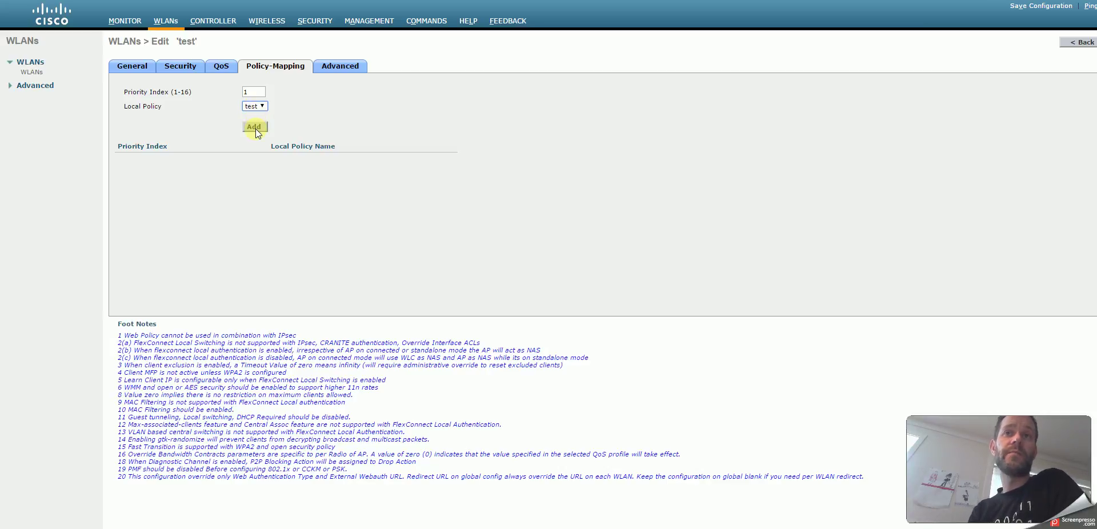
{"action": "left_click", "coordinate": [254, 127]}
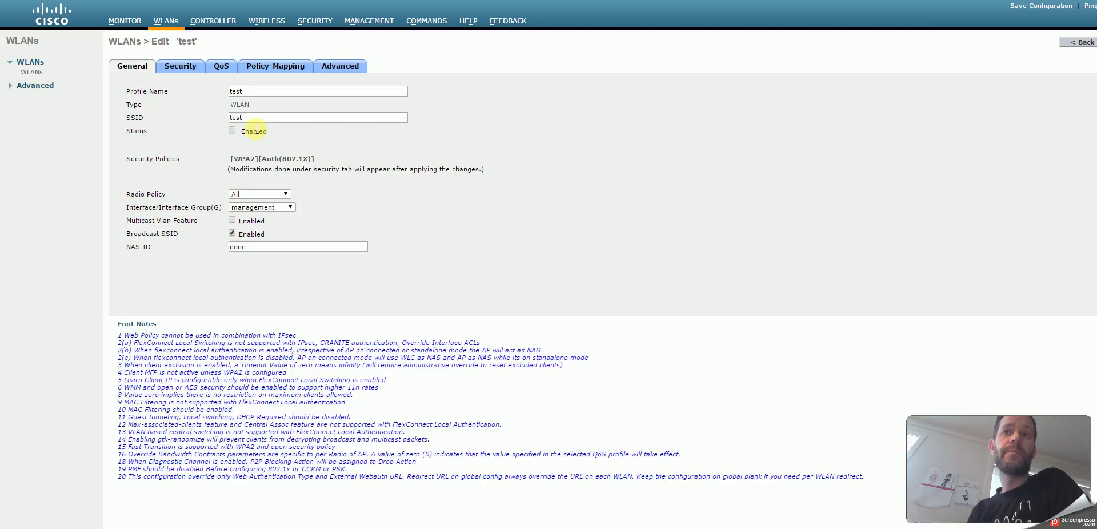
{"action": "left_click", "coordinate": [283, 65]}
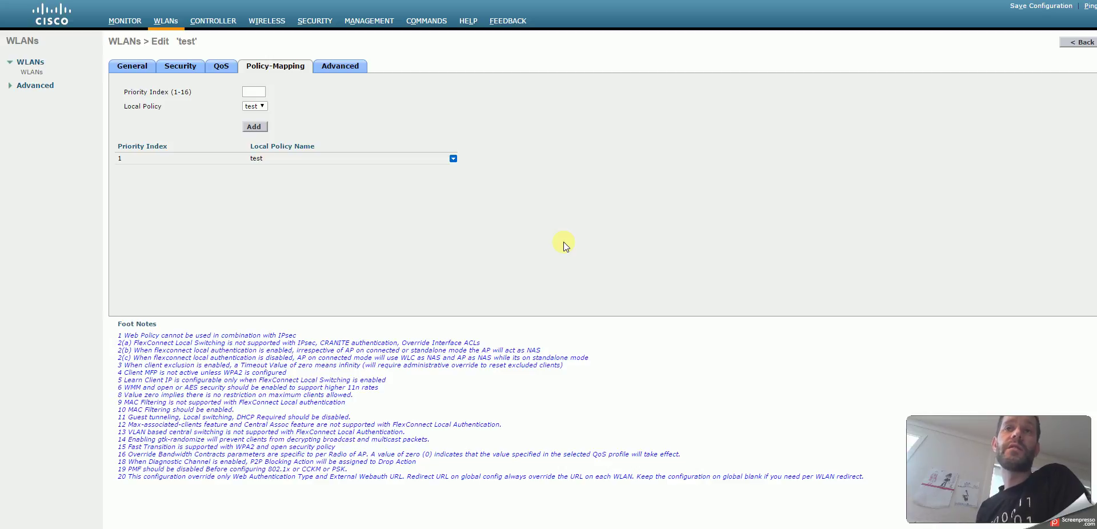
{"action": "left_click", "coordinate": [209, 21]}
Step: Inspect epla-test's airserver and Nordica instances and its radius-users role name
{"action": "left_click", "coordinate": [35, 292]}
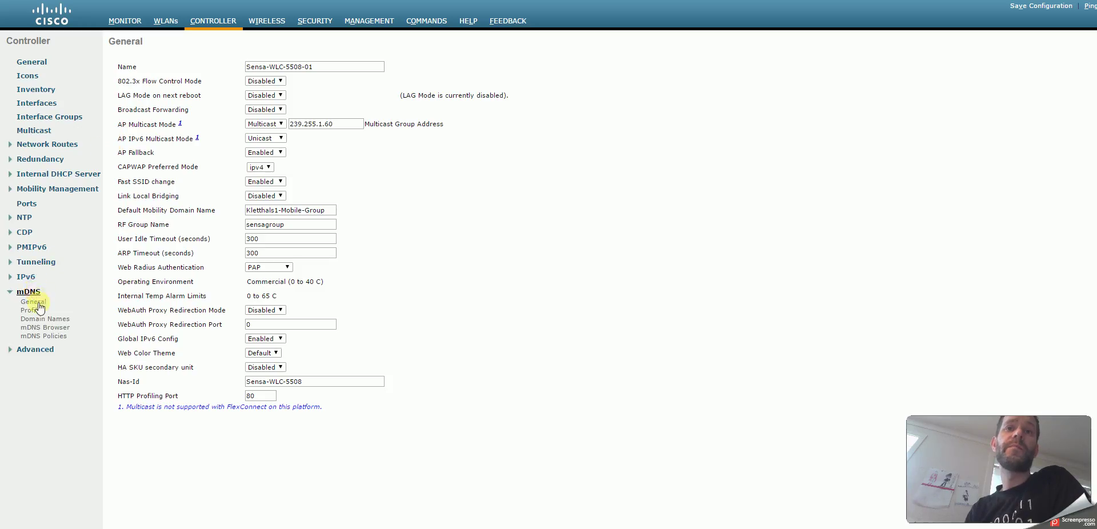
{"action": "left_click", "coordinate": [42, 337]}
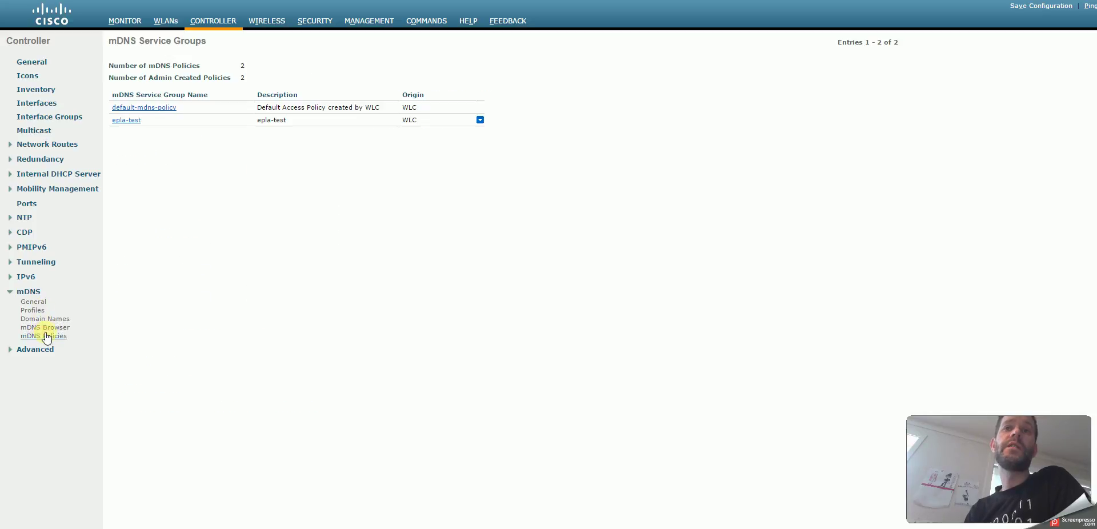
{"action": "left_click", "coordinate": [119, 121]}
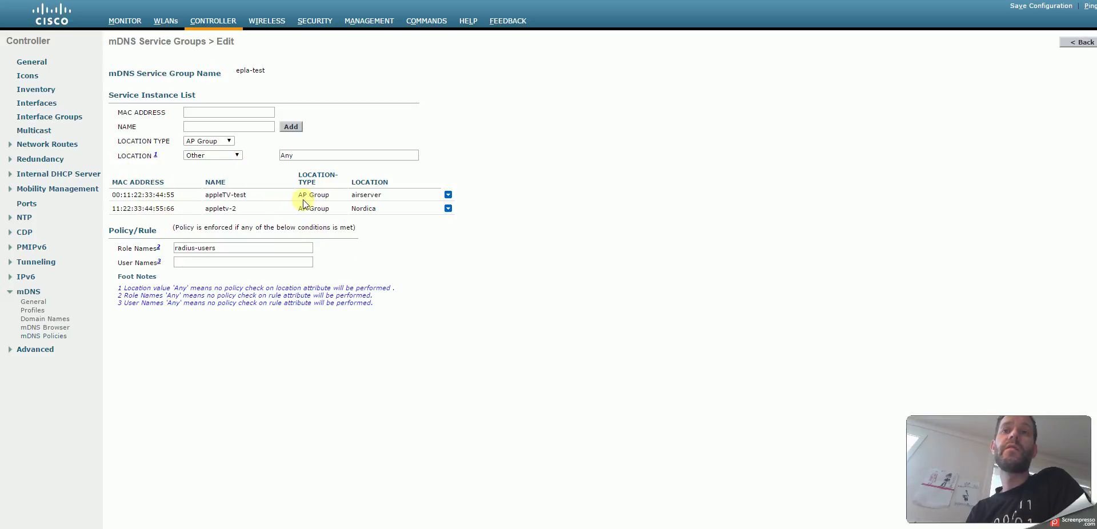
{"action": "left_click", "coordinate": [364, 202]}
{"action": "double_click", "coordinate": [364, 203]}
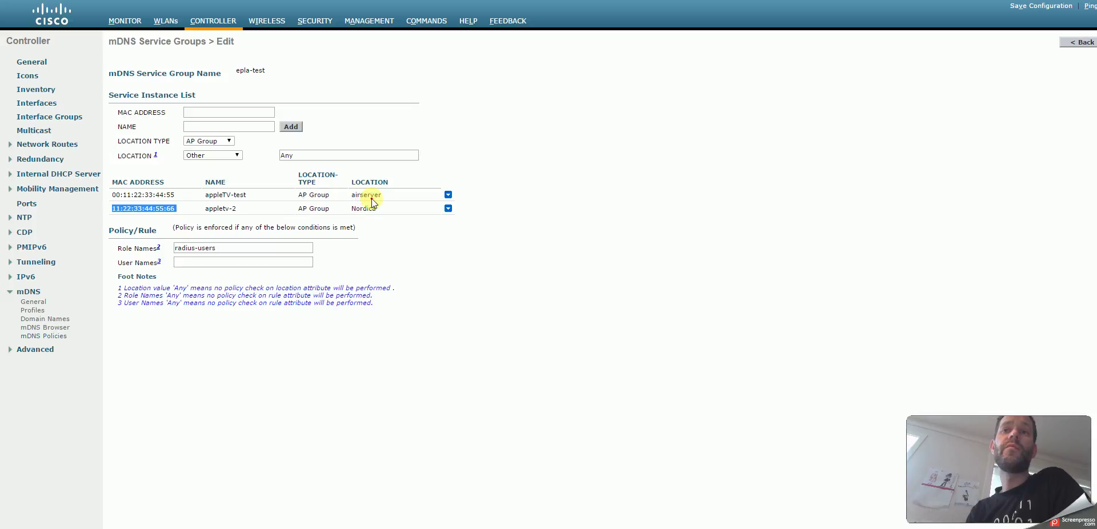
{"action": "double_click", "coordinate": [368, 196]}
{"action": "double_click", "coordinate": [369, 209]}
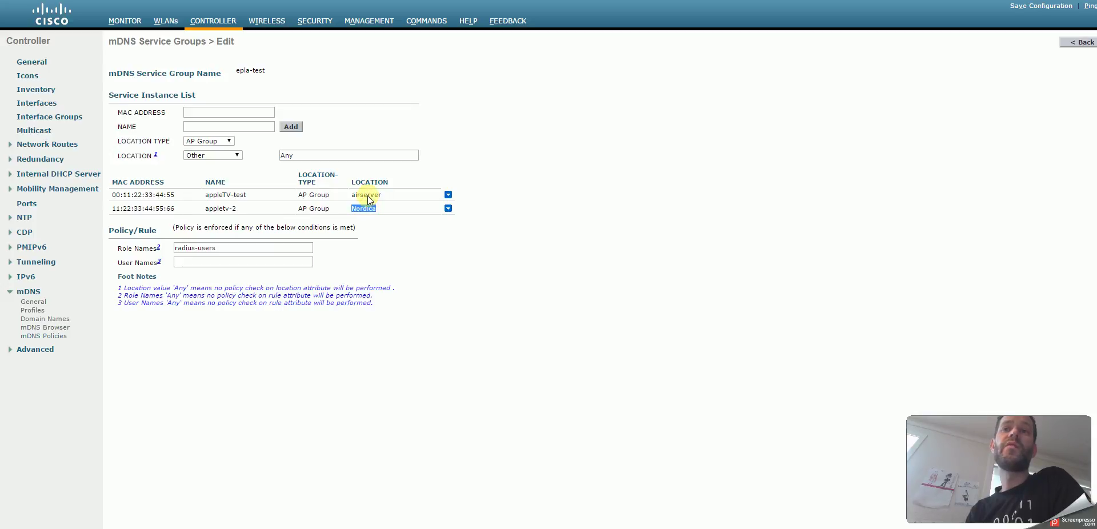
{"action": "double_click", "coordinate": [369, 195]}
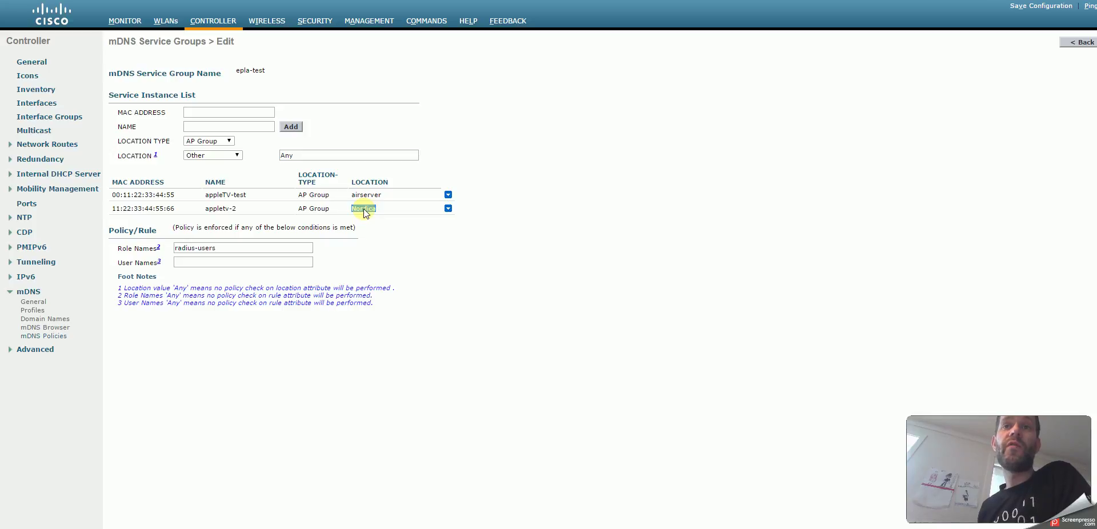
{"action": "left_click", "coordinate": [235, 248]}
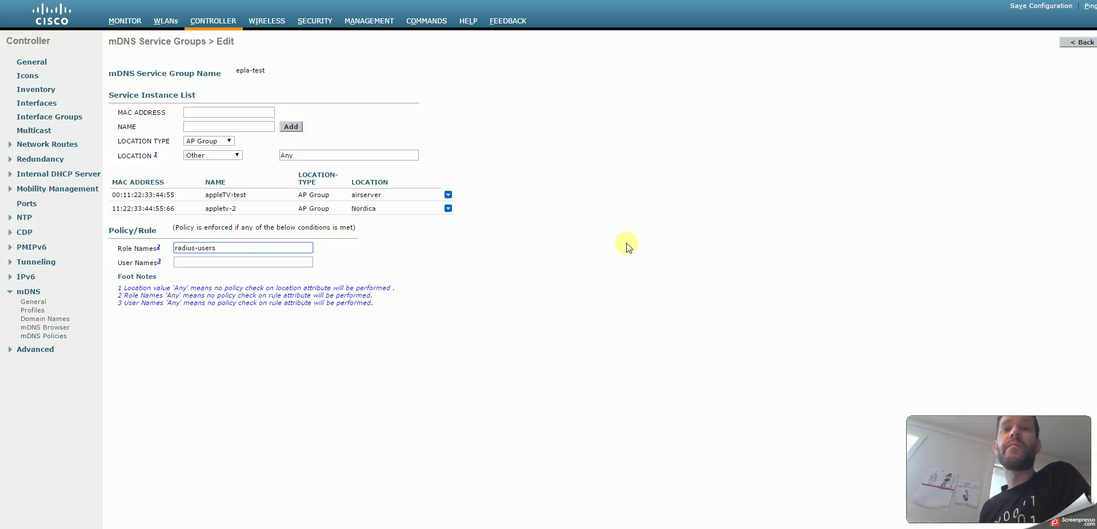
{"action": "left_click", "coordinate": [55, 337]}
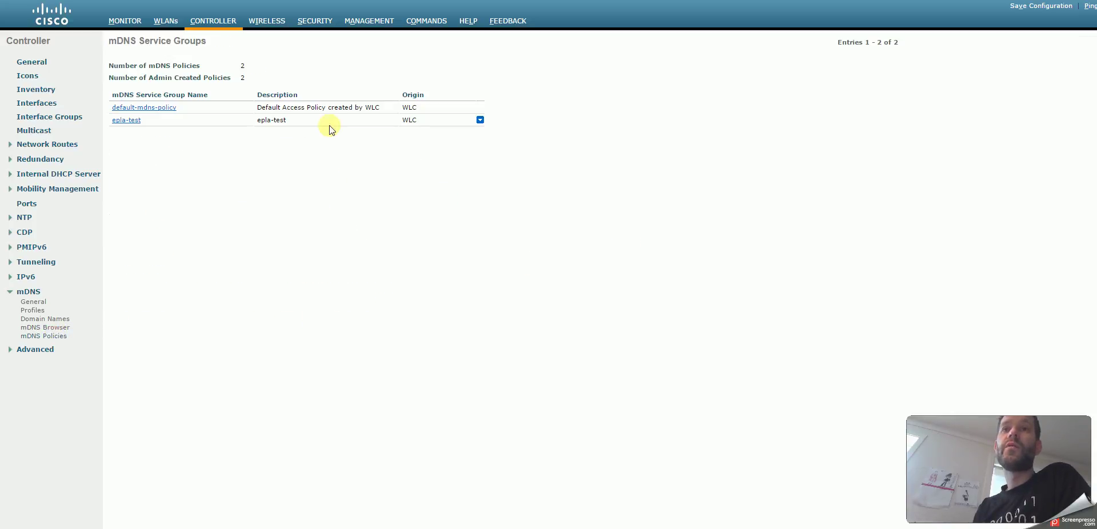
Step: Create a new mDNS service group named school-nr-2
{"action": "left_click", "coordinate": [950, 68]}
{"action": "left_click", "coordinate": [318, 90]}
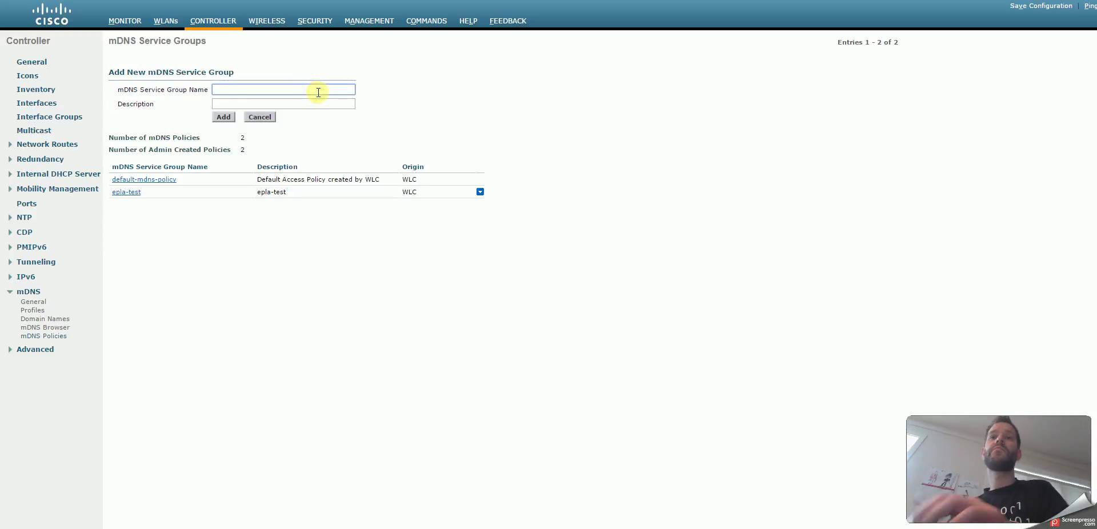
{"action": "type", "text": "scheoo"}
{"action": "key", "text": "BackSpace"}
{"action": "key", "text": "BackSpace"}
{"action": "key", "text": "BackSpace"}
{"action": "type", "text": "ool "}
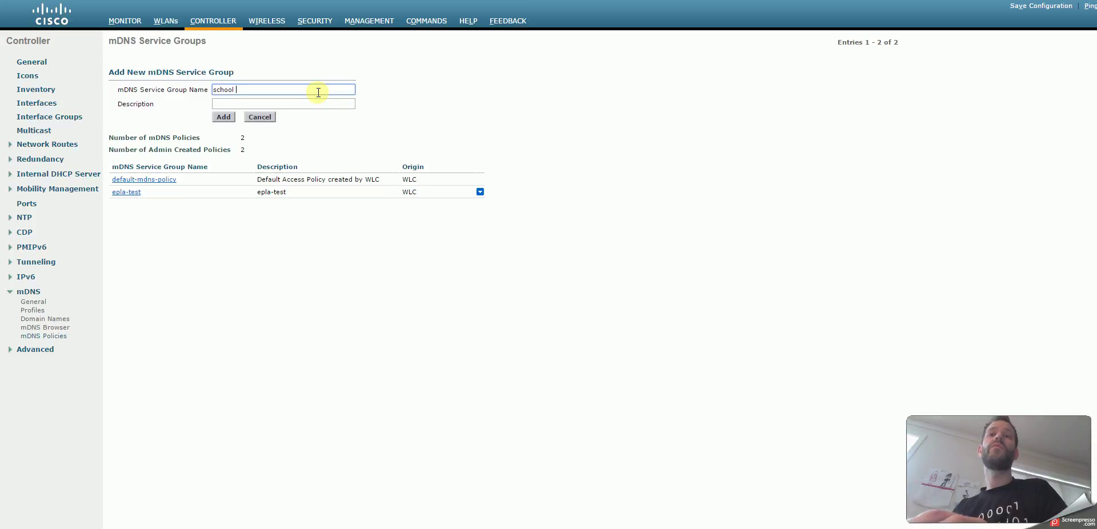
{"action": "type", "text": "nr-2"}
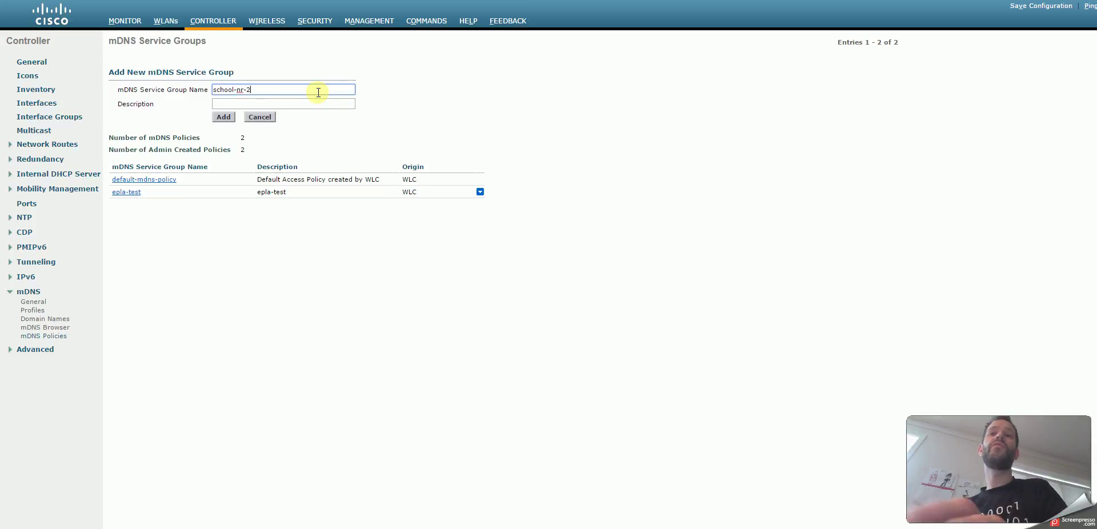
{"action": "key", "text": "Tab"}
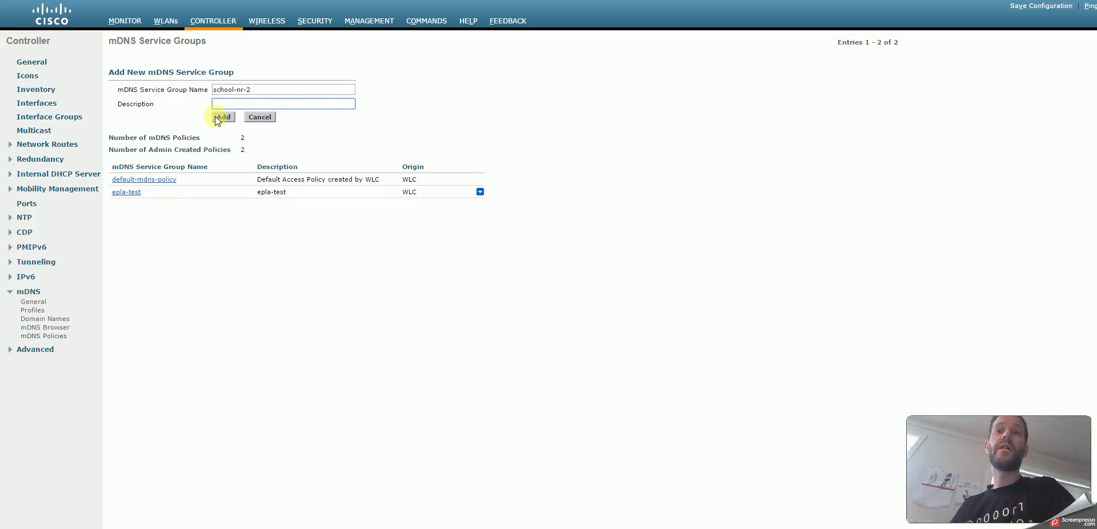
{"action": "left_click", "coordinate": [222, 118]}
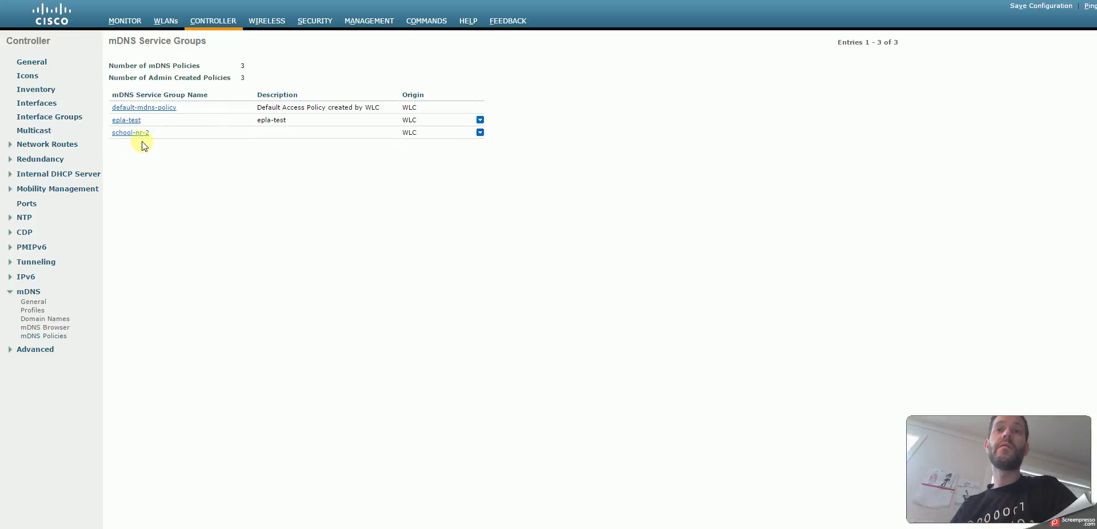
Step: Open school-nr-2 and set its service instance location to hordur.test
{"action": "left_click", "coordinate": [131, 133]}
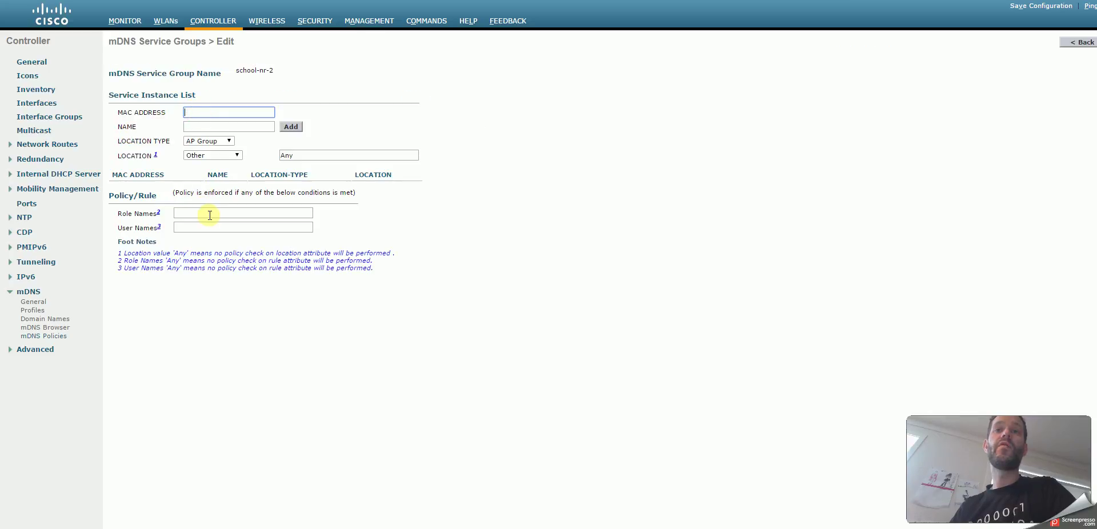
{"action": "left_click", "coordinate": [210, 213]}
{"action": "left_click", "coordinate": [208, 112]}
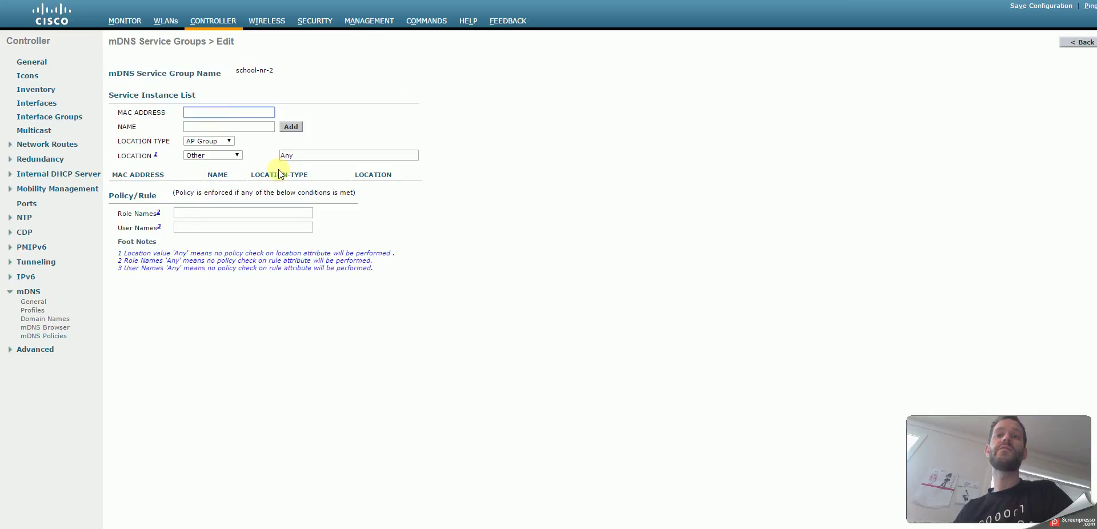
{"action": "left_click", "coordinate": [266, 213]}
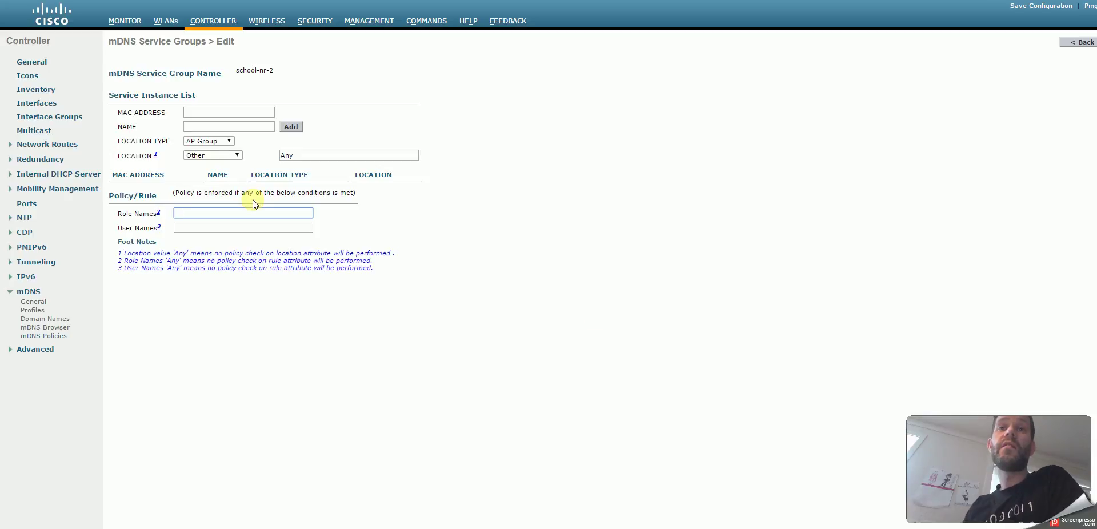
{"action": "left_click", "coordinate": [203, 155]}
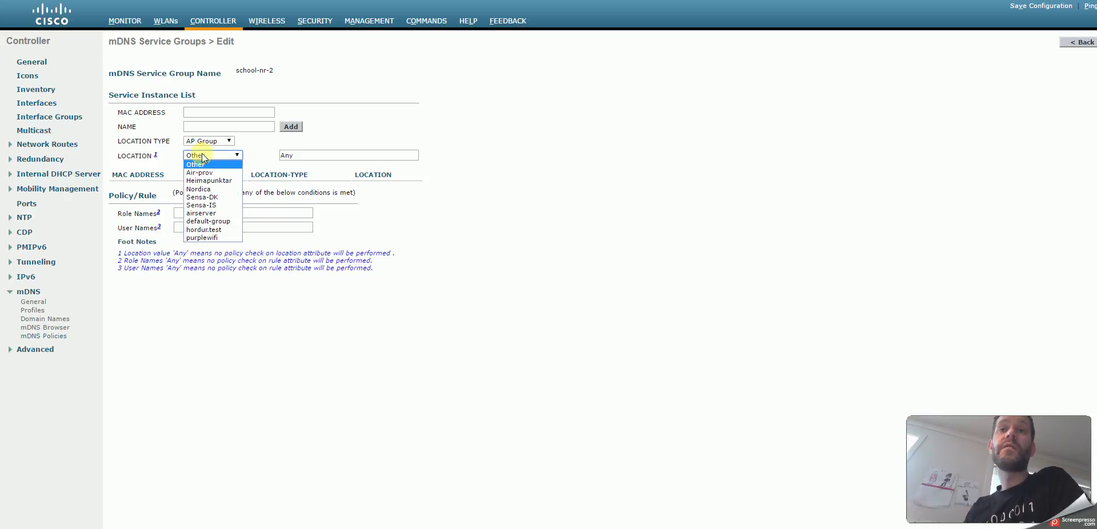
{"action": "left_click", "coordinate": [228, 229]}
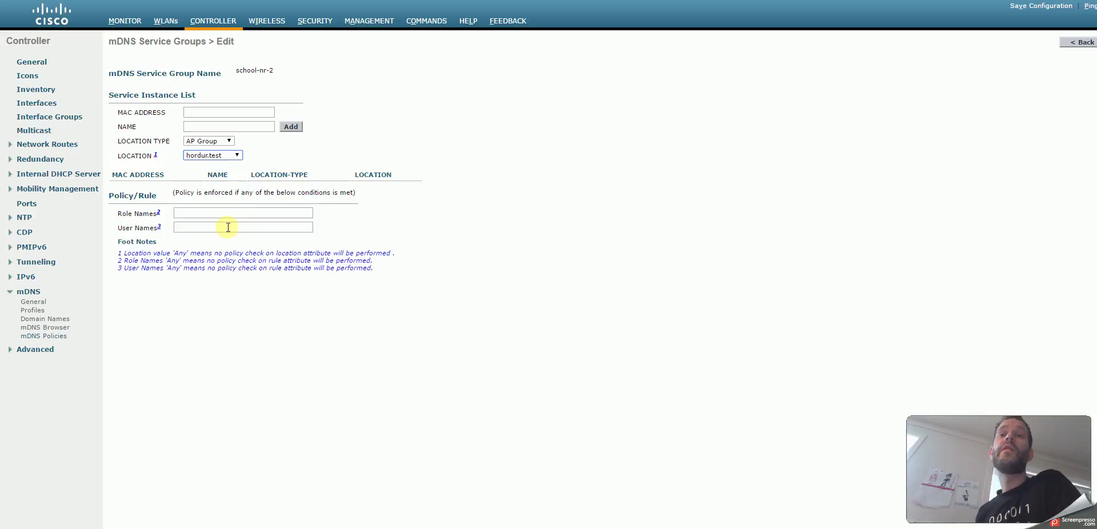